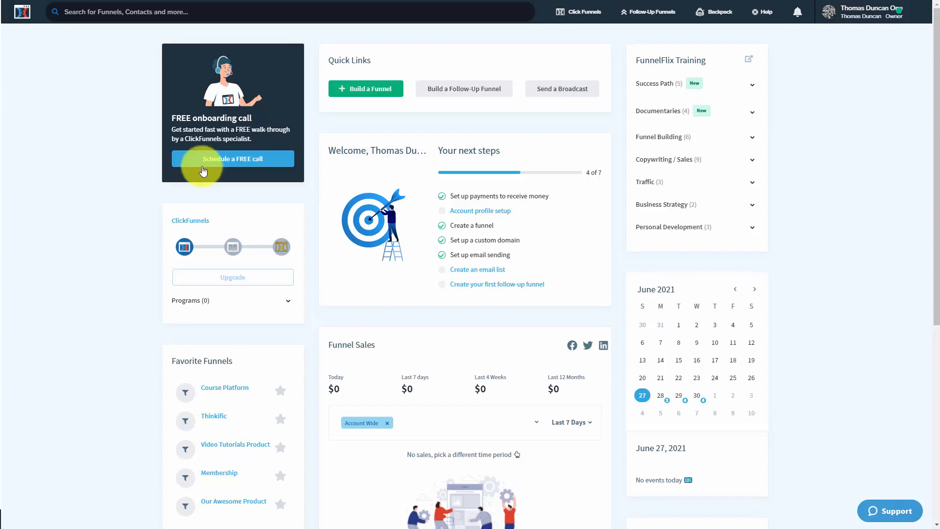
- Build a new Membership funnel under the Sell Your Product goal, named Video Tutorials Live Workshop
click(370, 89)
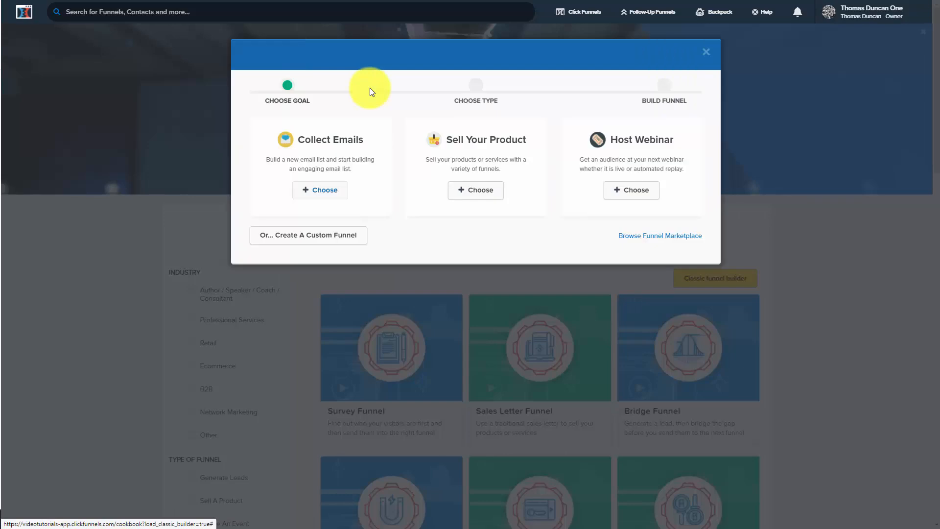
click(472, 190)
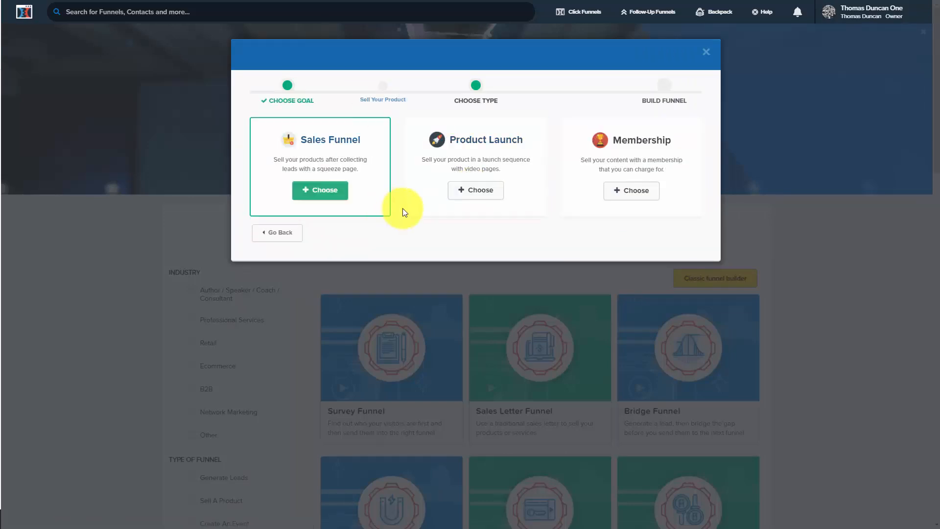
click(618, 195)
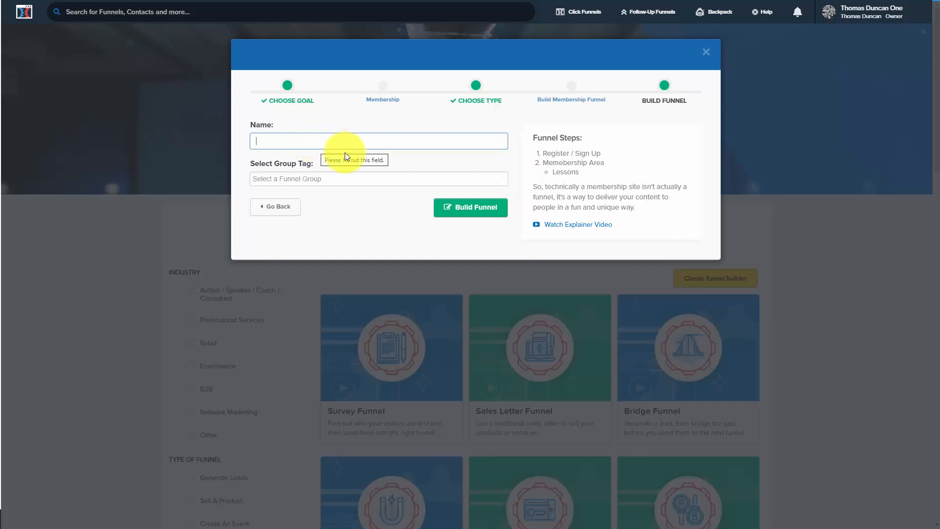
text(Video Tutorials Live Workshop)
click(462, 210)
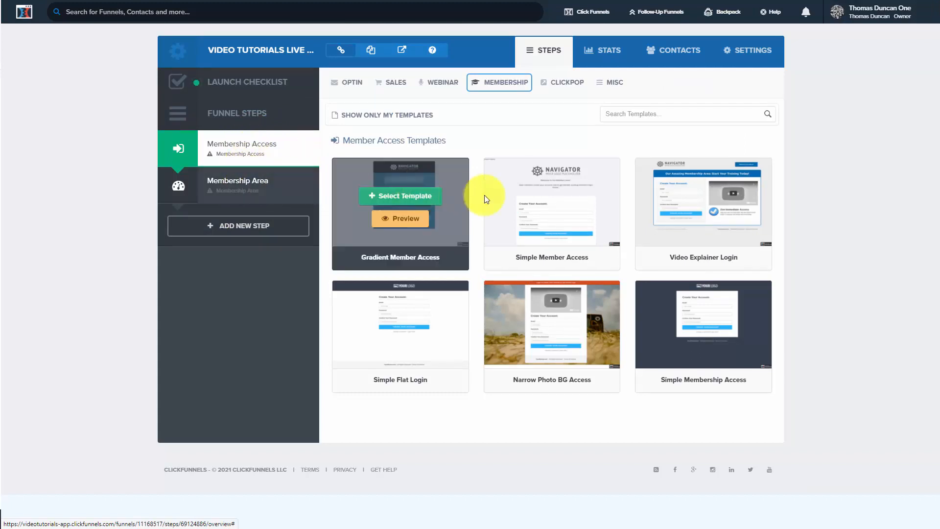
- Apply the Simple Member Access template to the Membership Access step and open its page for editing
click(543, 199)
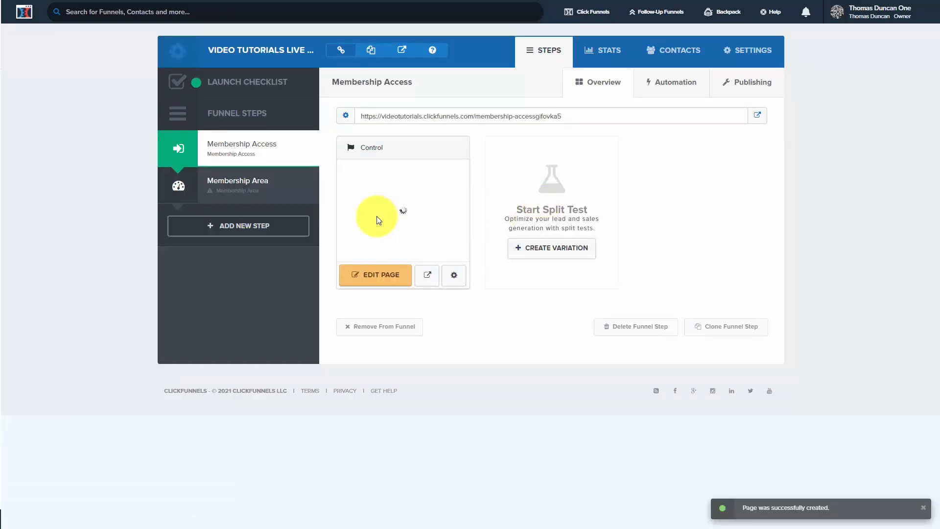
click(386, 277)
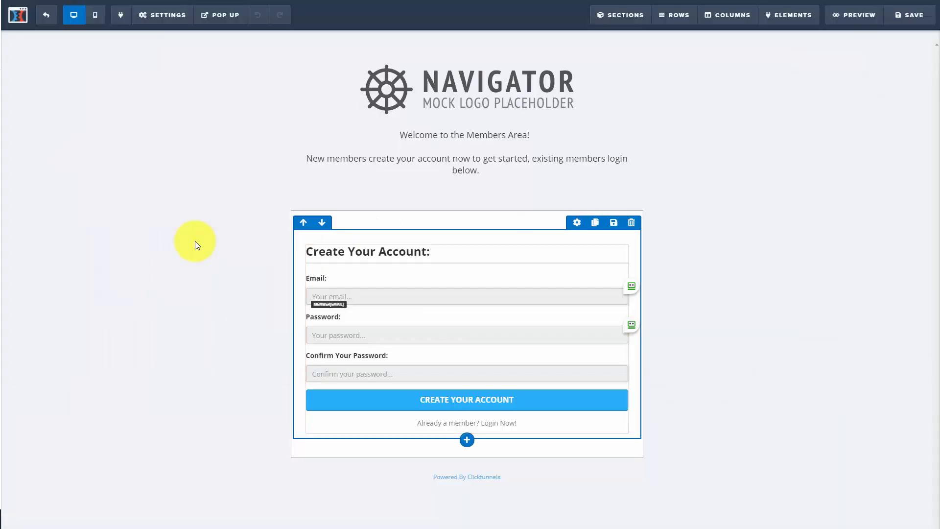
- Examine the access page's pop-up and its general settings
click(236, 29)
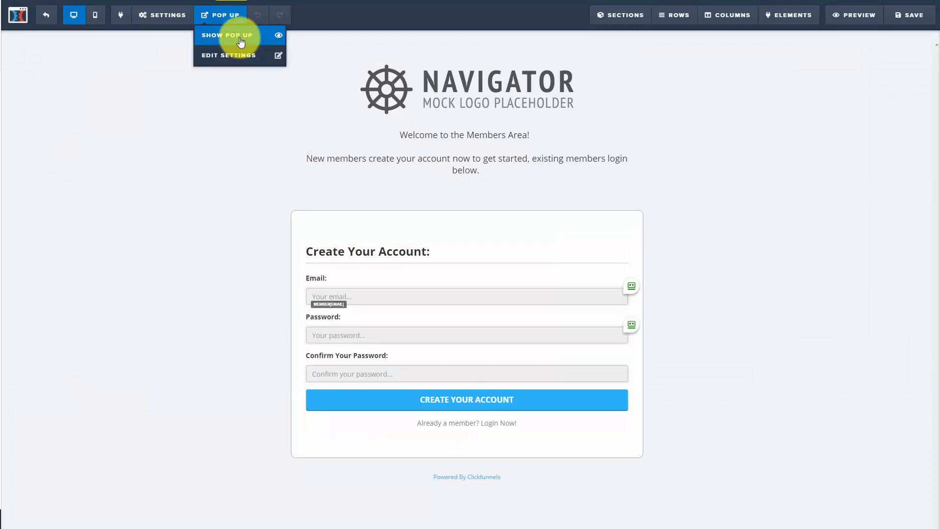
click(238, 35)
click(643, 88)
mouse_move(163, 14)
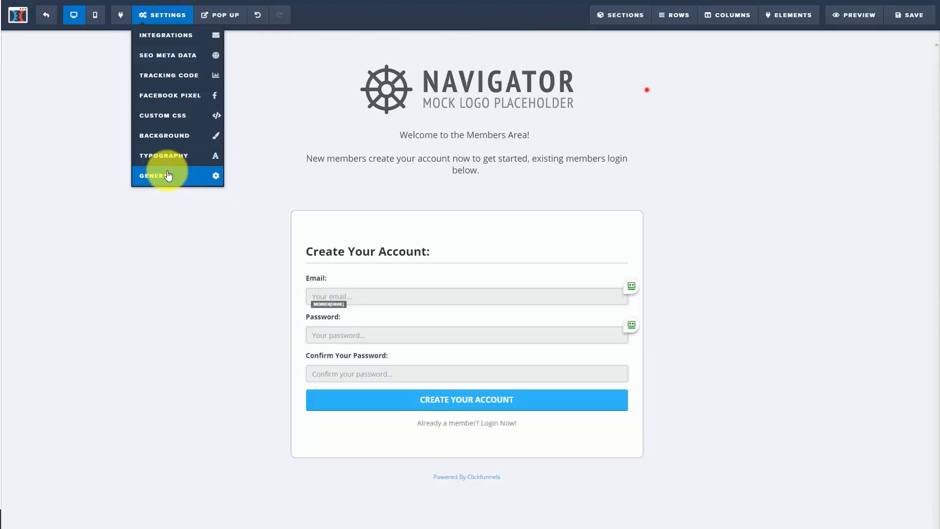
click(166, 176)
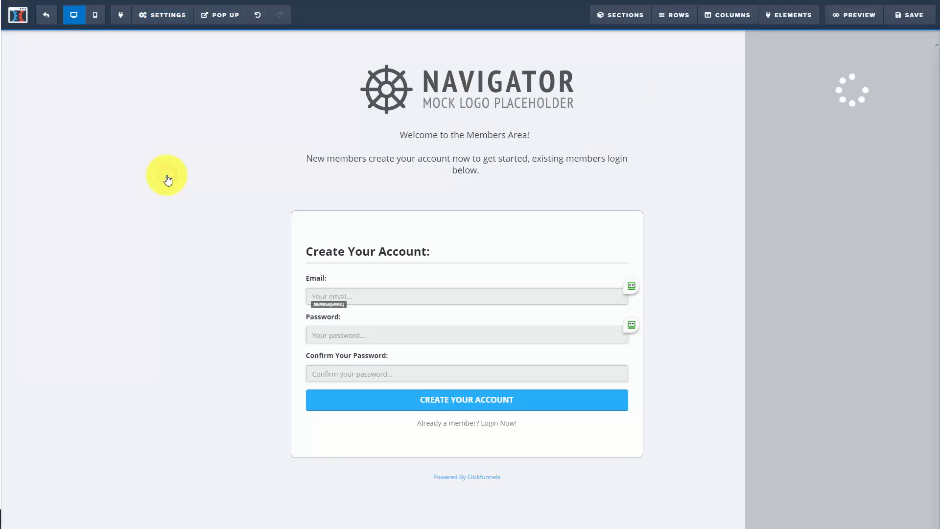
click(911, 169)
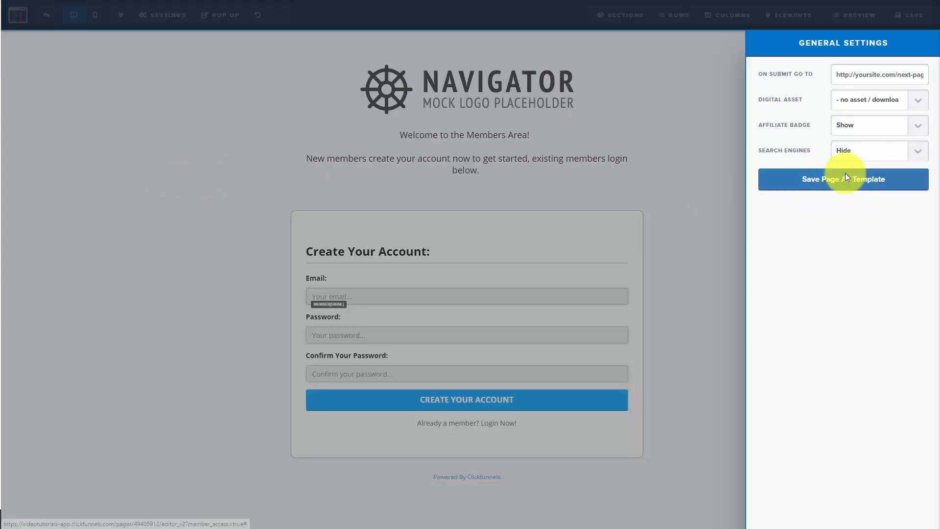
click(716, 173)
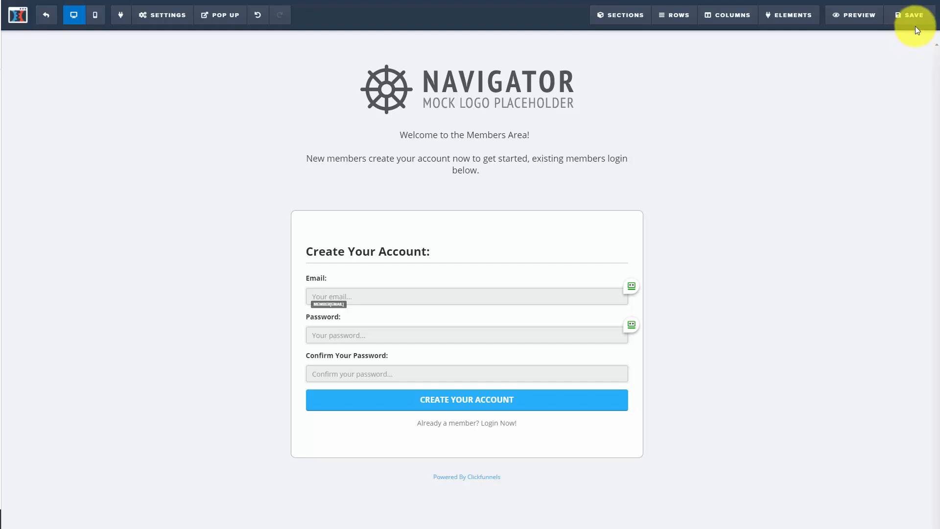
- Save the access page and set the Membership Access step's path to video-tutorials-live-workshop-access
click(913, 21)
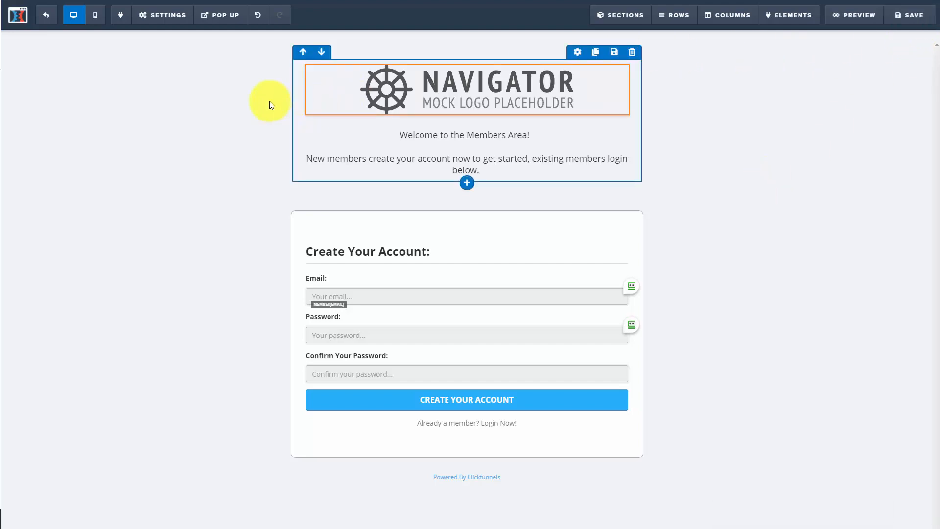
click(47, 20)
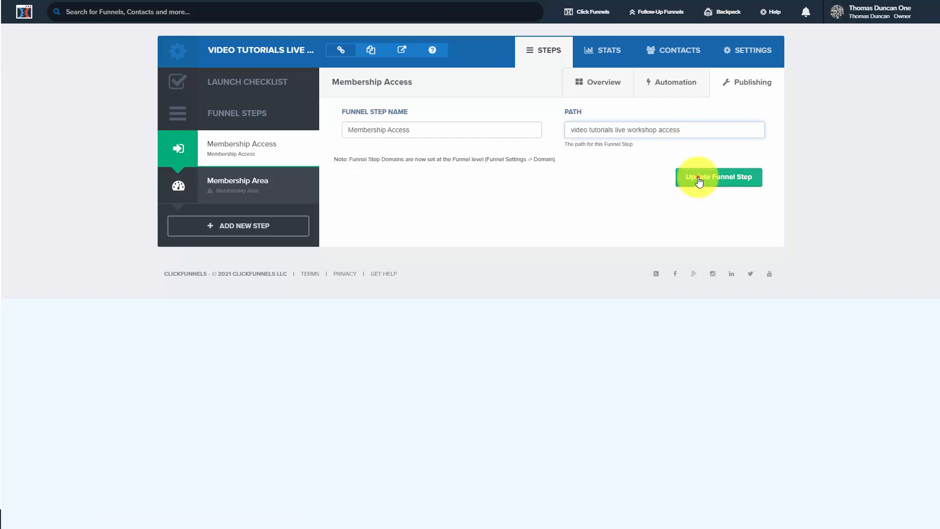
click(699, 179)
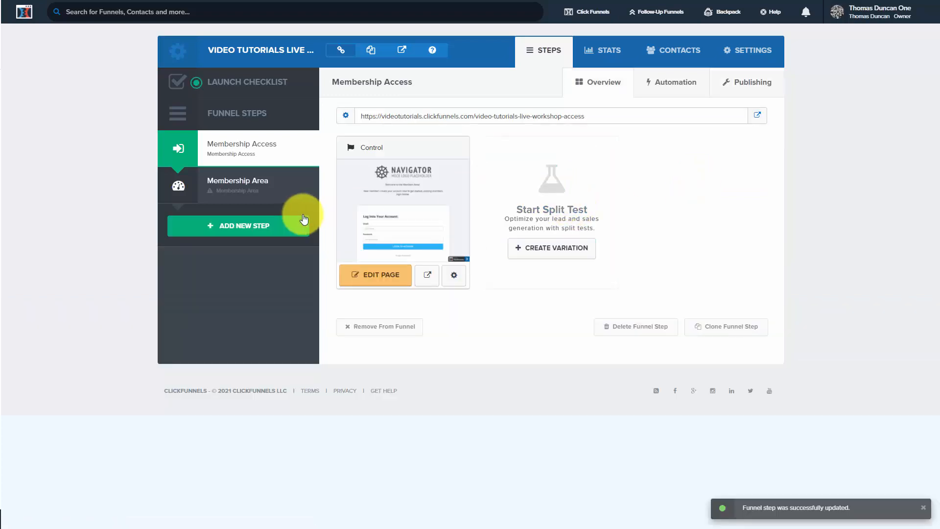
- Apply the Dark Green Membership template to the Membership Area step and open its design for editing
click(240, 183)
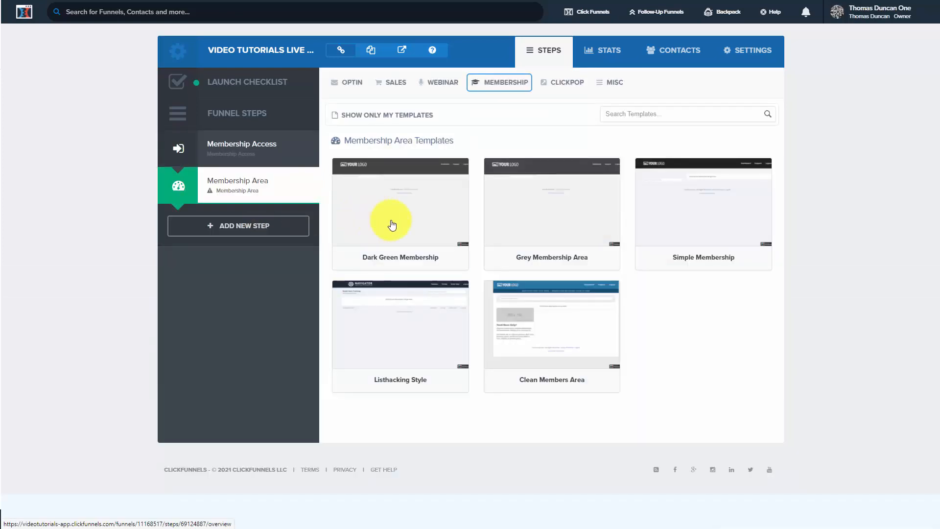
mouse_move(397, 208)
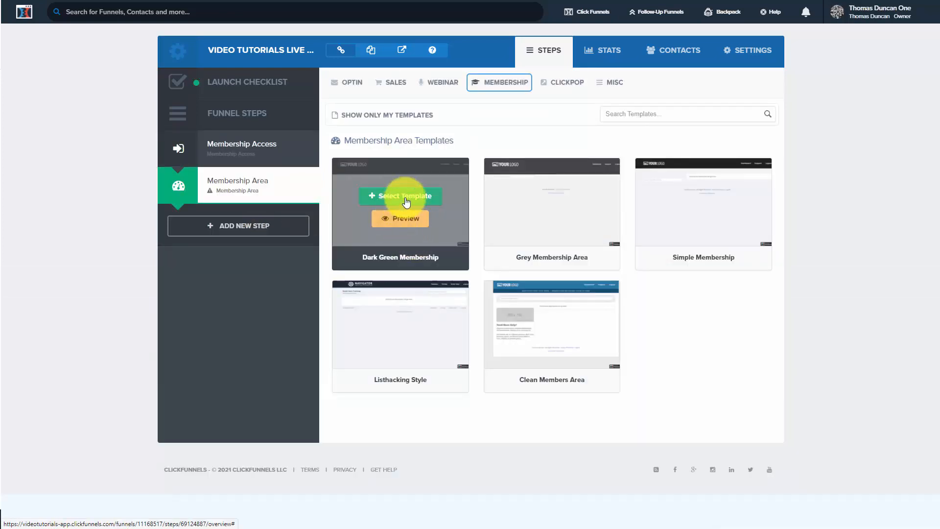
click(406, 198)
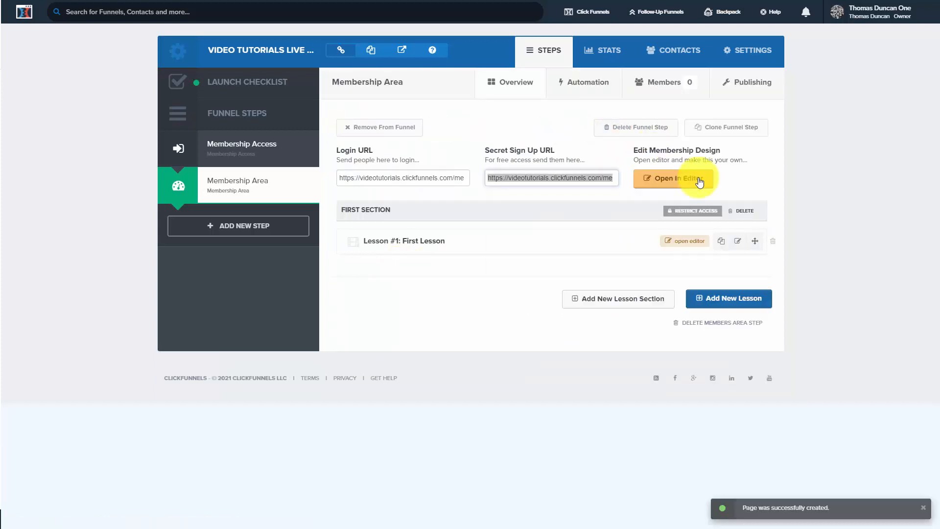
click(667, 179)
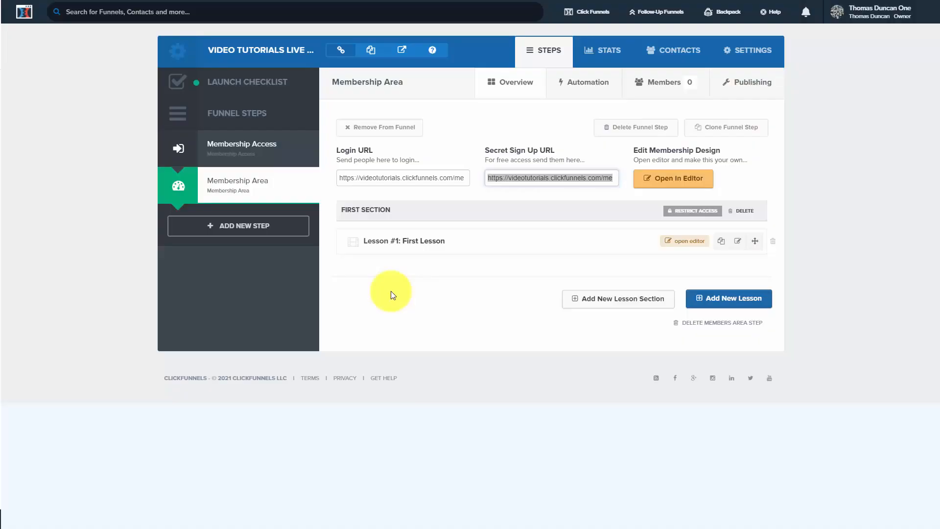
- Open the First Lesson page for editing and delete two of its three lesson rows
click(681, 241)
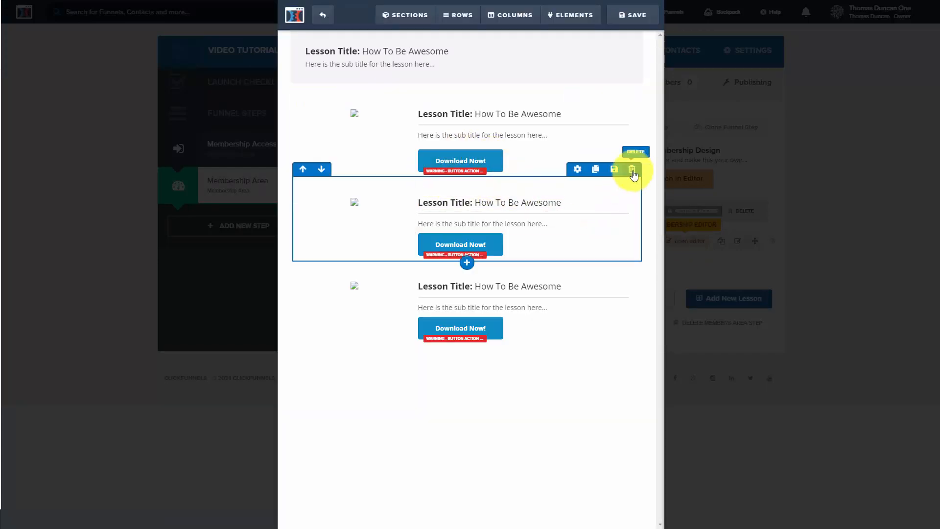
click(632, 170)
click(519, 43)
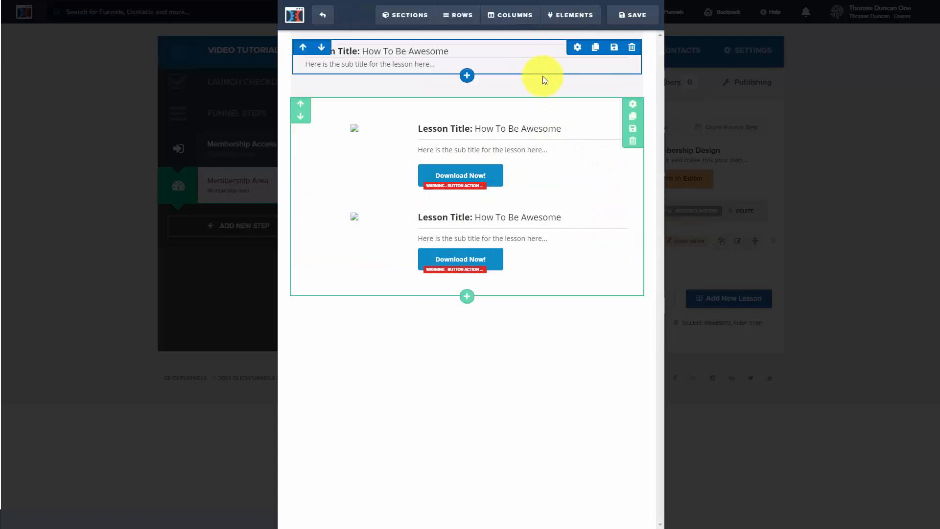
click(632, 169)
click(518, 44)
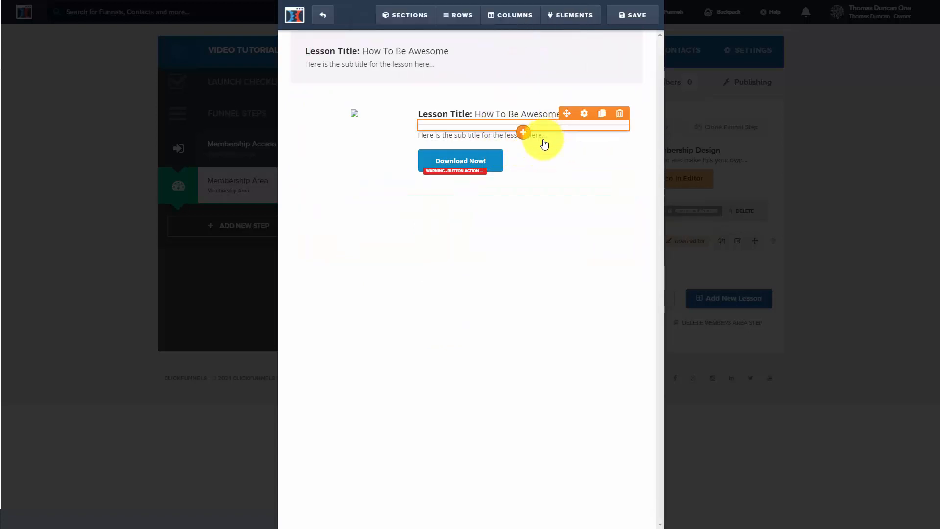
- Replace the image and download button in the remaining lesson row with a video element, and save the lesson page
click(505, 162)
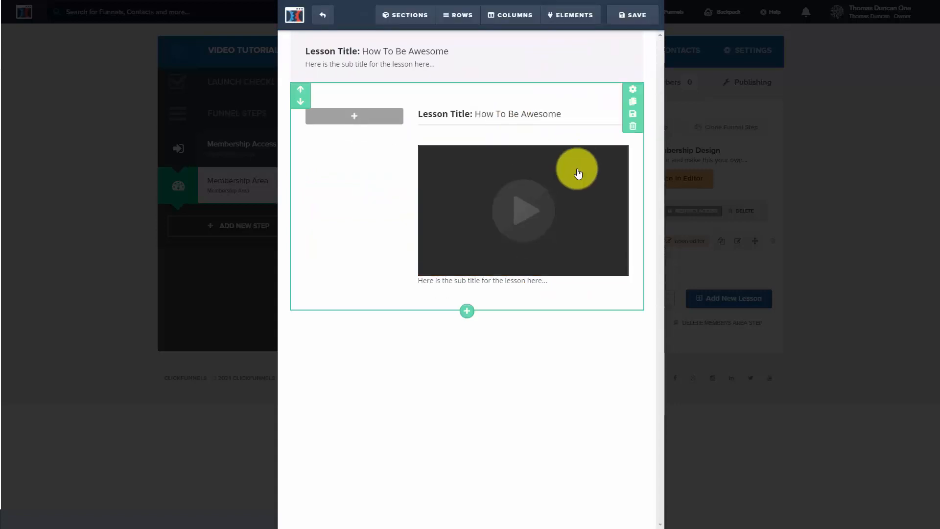
click(578, 165)
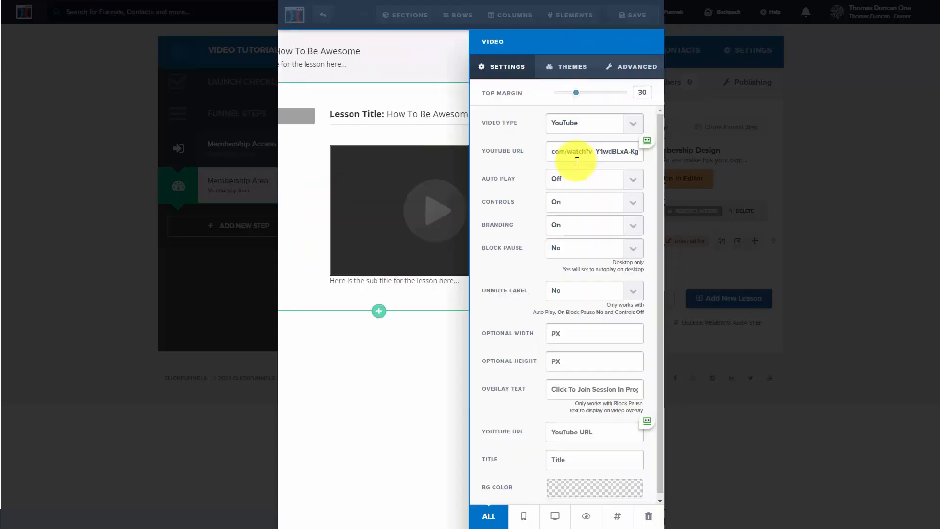
click(424, 368)
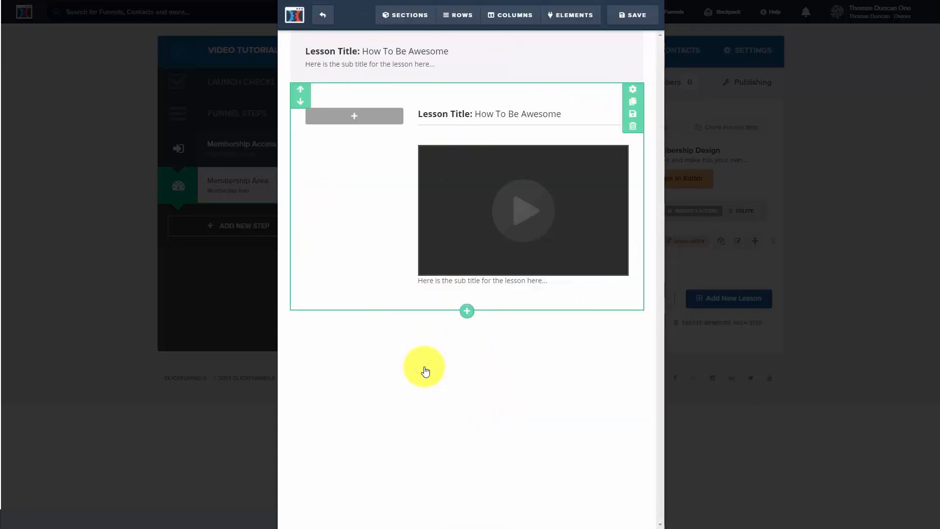
click(628, 17)
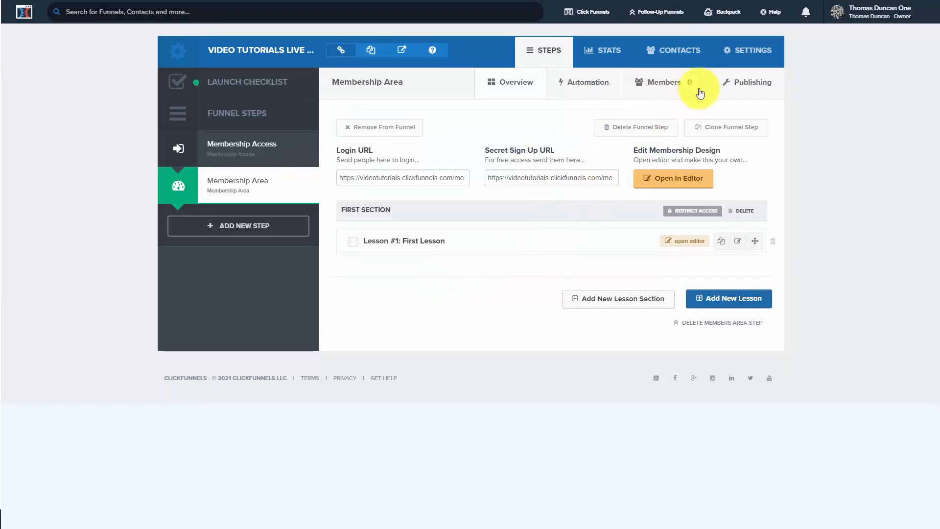
- Assign the custom pages domain to the funnel, set its path to tdo-video-tutorials-live-workshop, and save the funnel settings
click(728, 51)
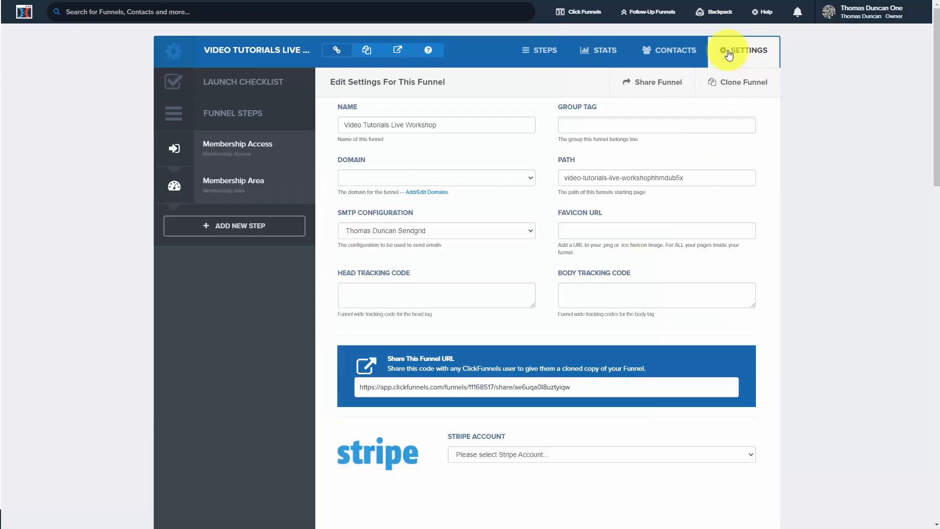
click(514, 178)
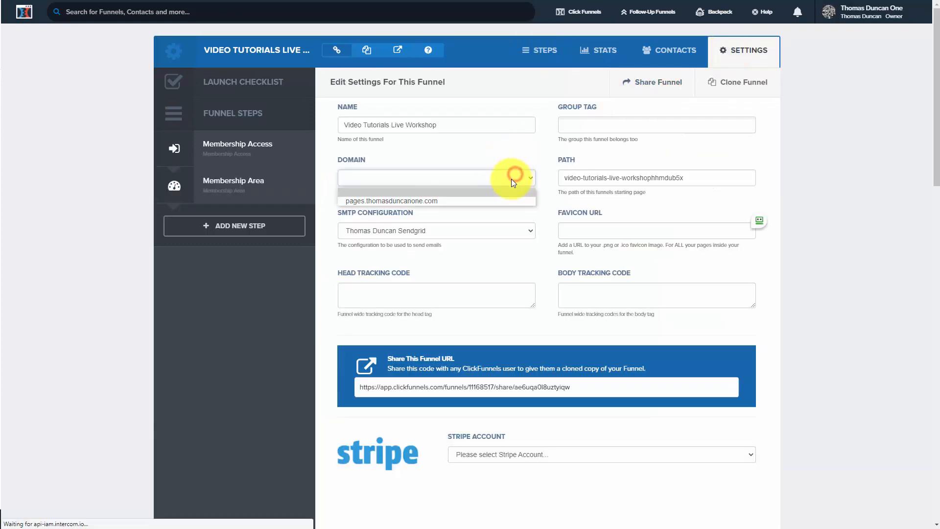
click(495, 207)
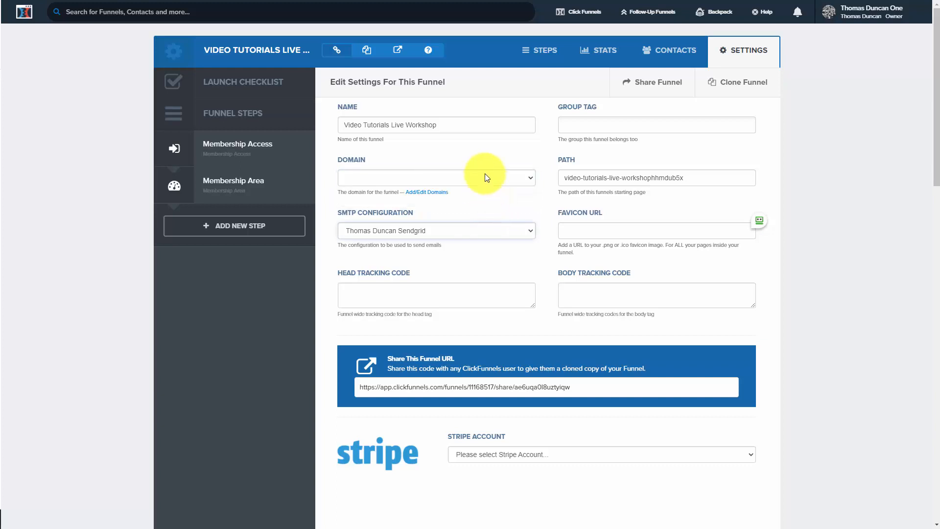
click(484, 173)
click(481, 201)
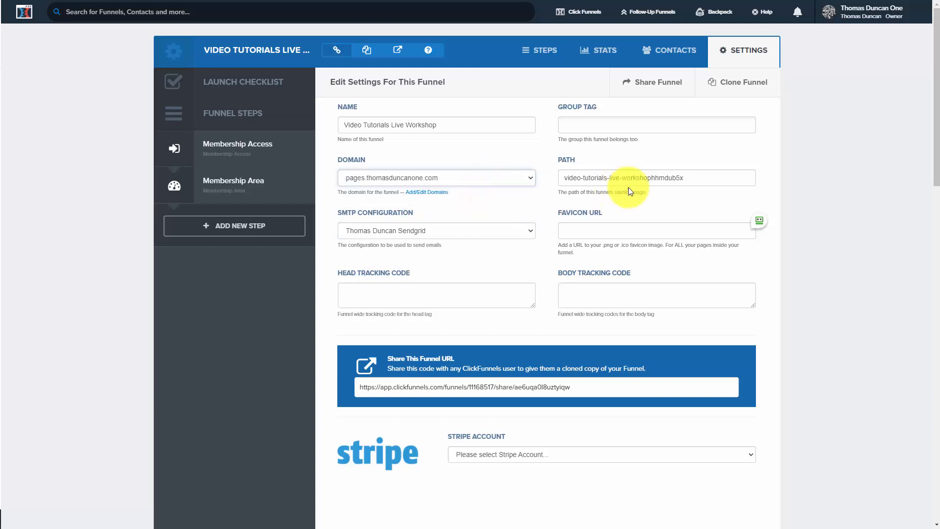
click(698, 178)
scroll(701, 190, down, 20)
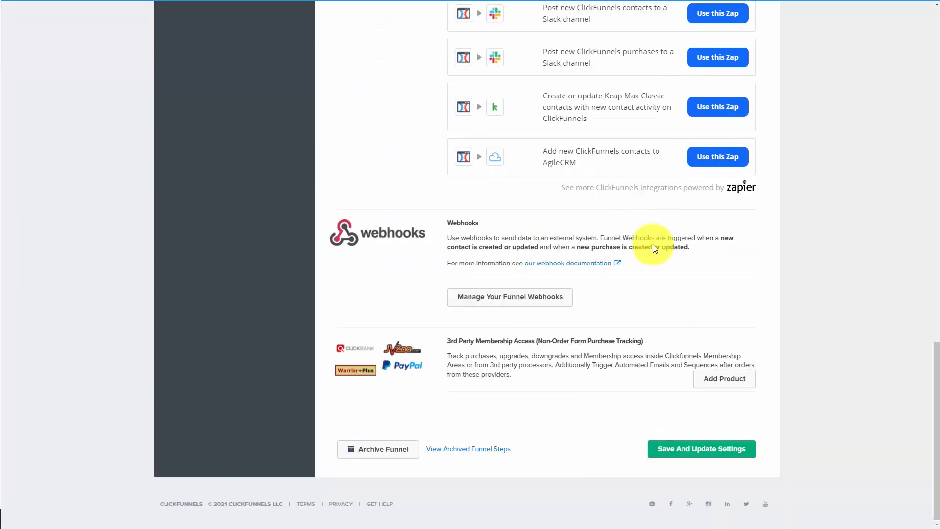
click(701, 449)
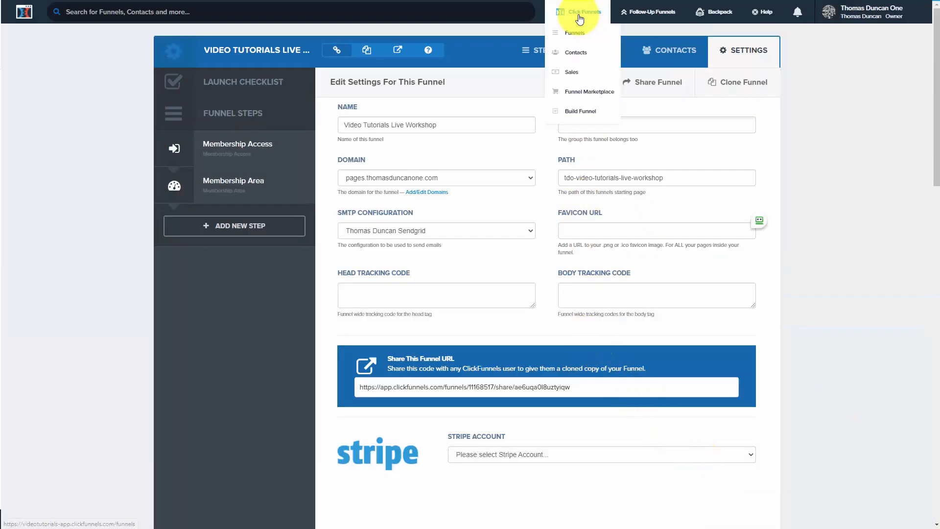
- Build a new Sales Funnel for selling a product and name it Video Tutorials Live Workshop
click(579, 33)
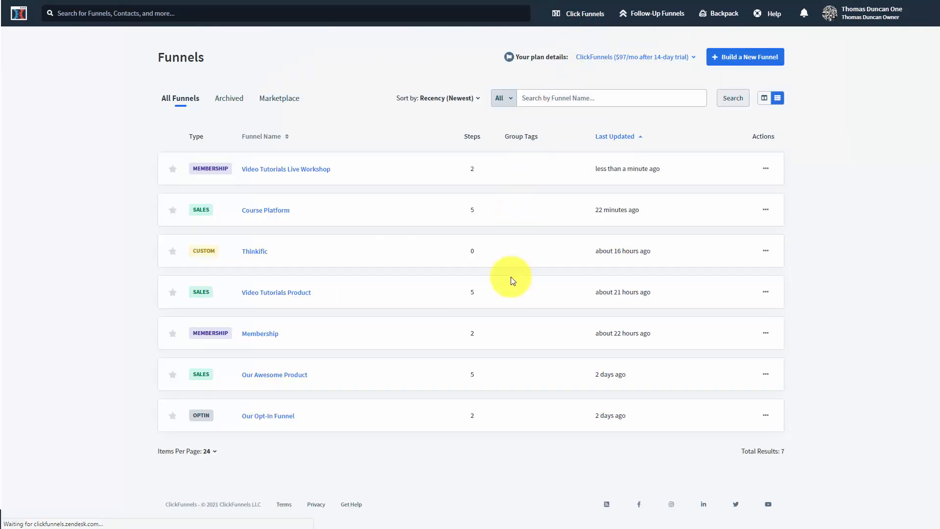
click(724, 59)
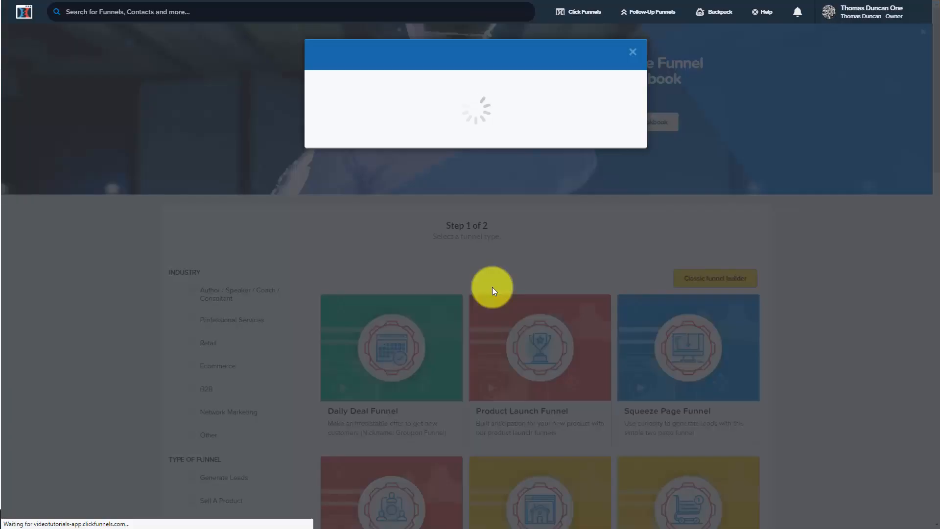
click(476, 191)
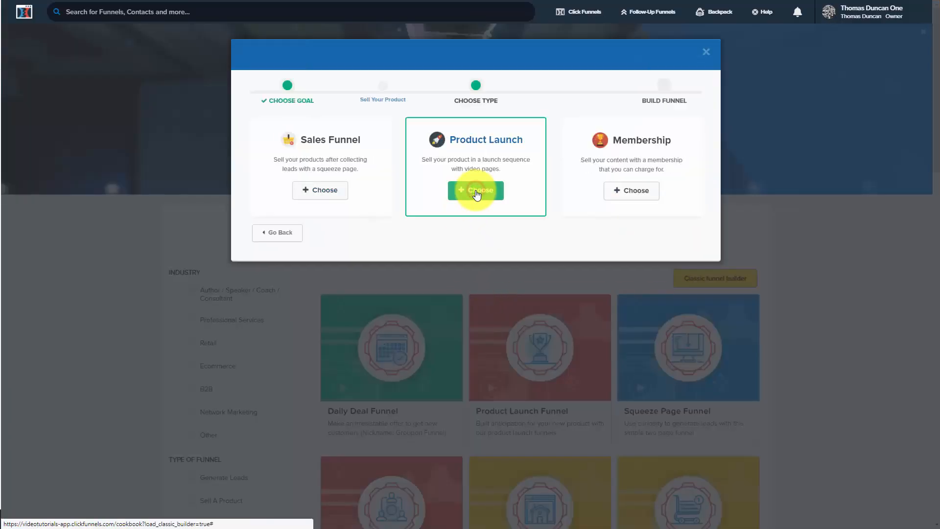
click(323, 191)
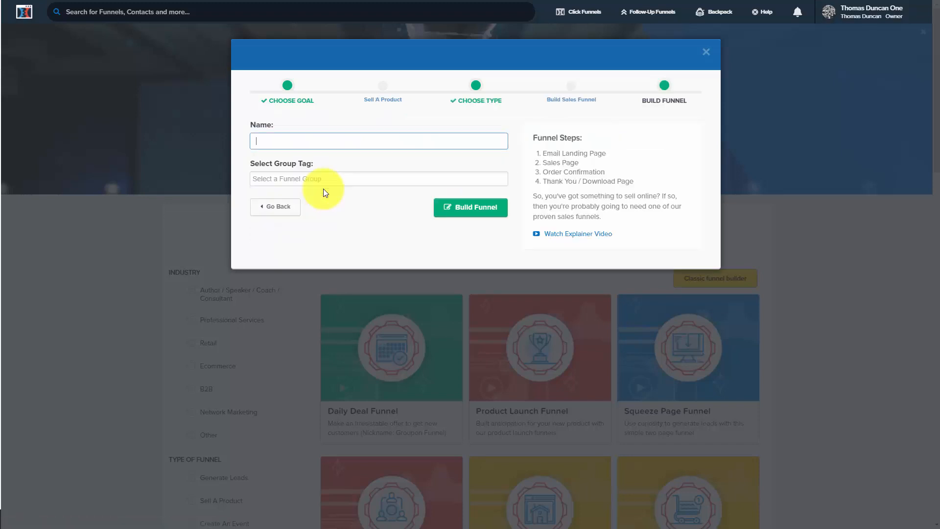
text(Video Tutorials Live Workshop)
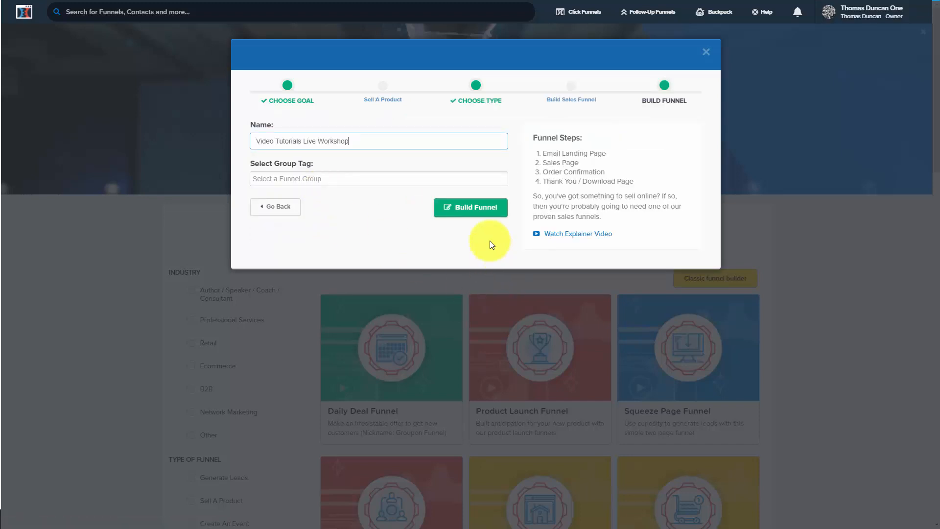
click(478, 208)
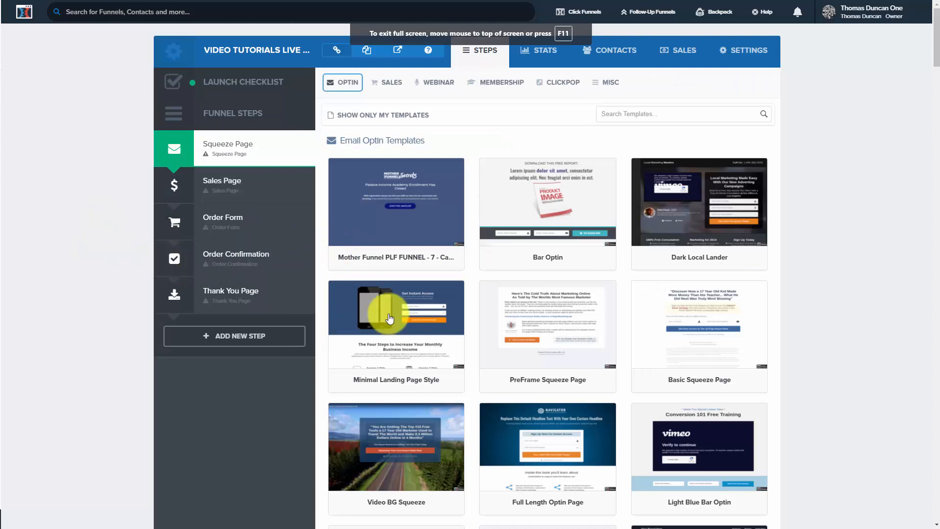
- Apply the Minimal Landing Page Style template to the Squeeze Page step and open the page for editing
mouse_move(385, 319)
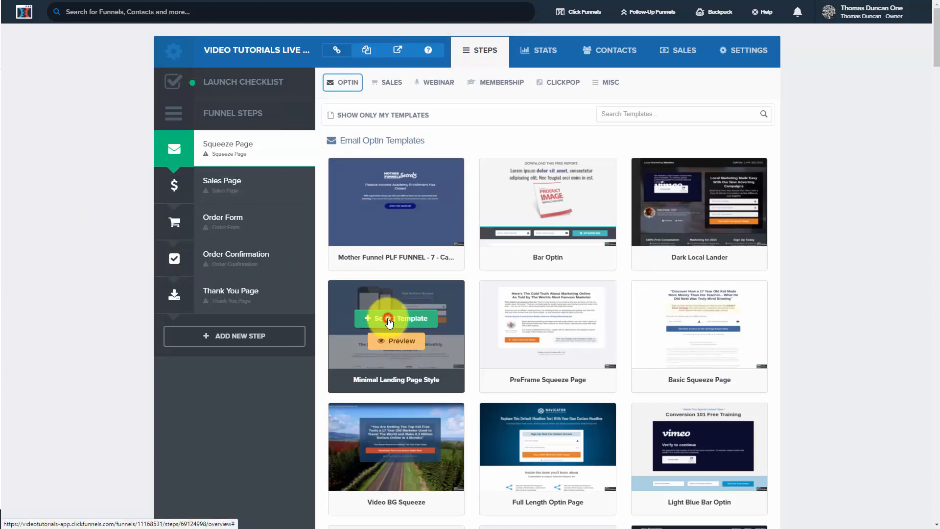
click(389, 319)
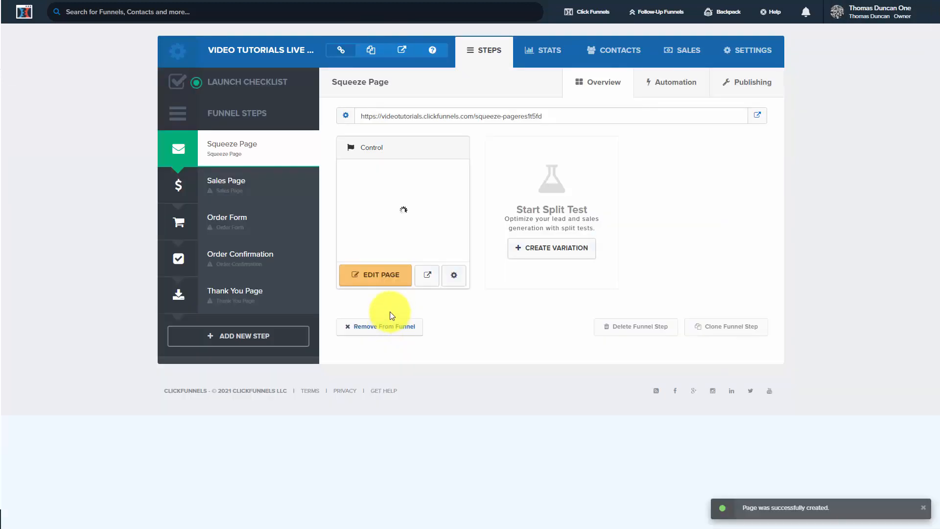
click(382, 278)
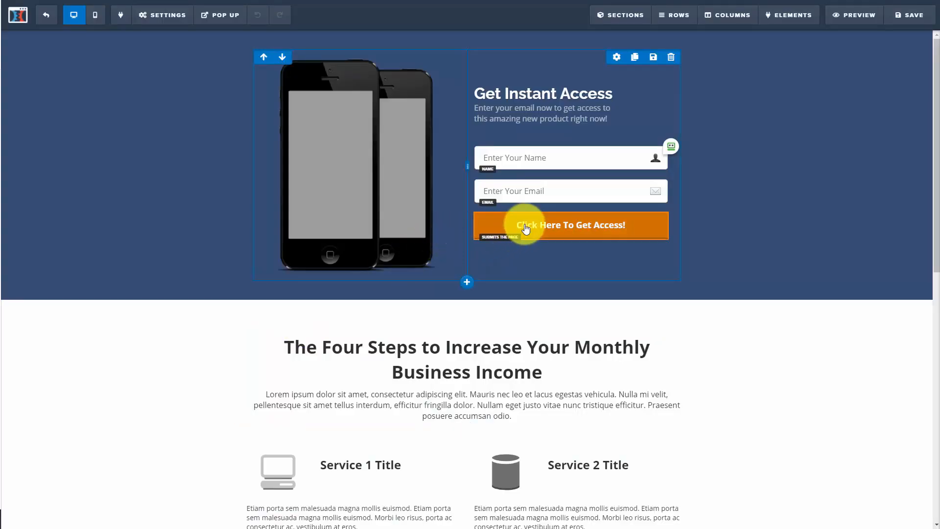
- Set the action of the orange "Click Here To Get Access!" button to go to the next step in the funnel
click(556, 230)
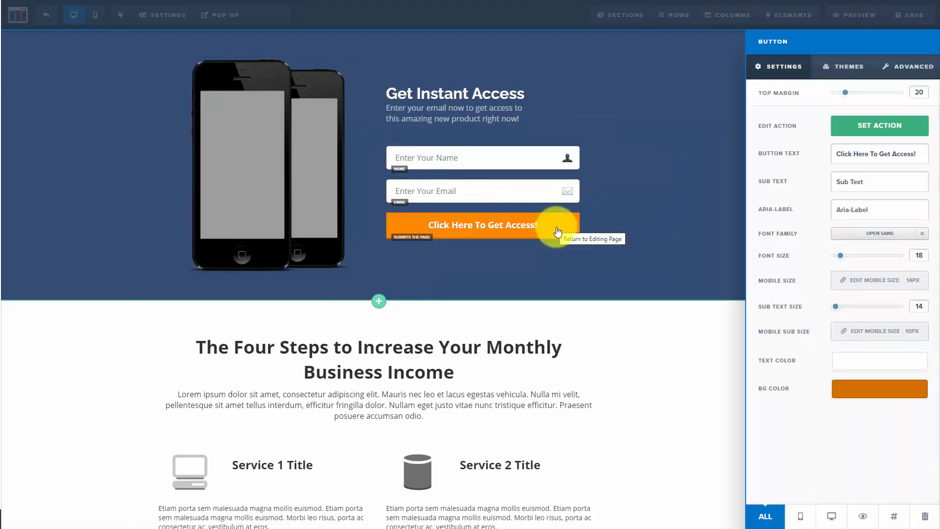
click(868, 128)
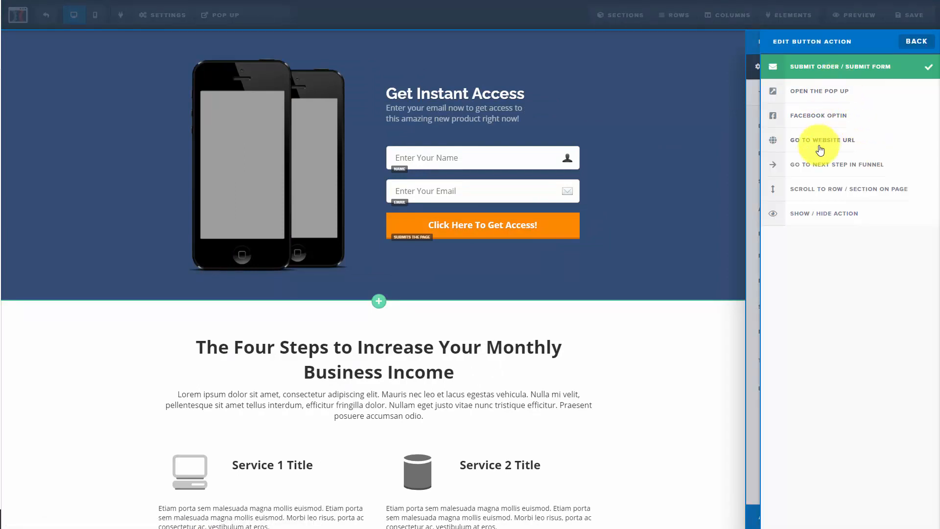
click(820, 168)
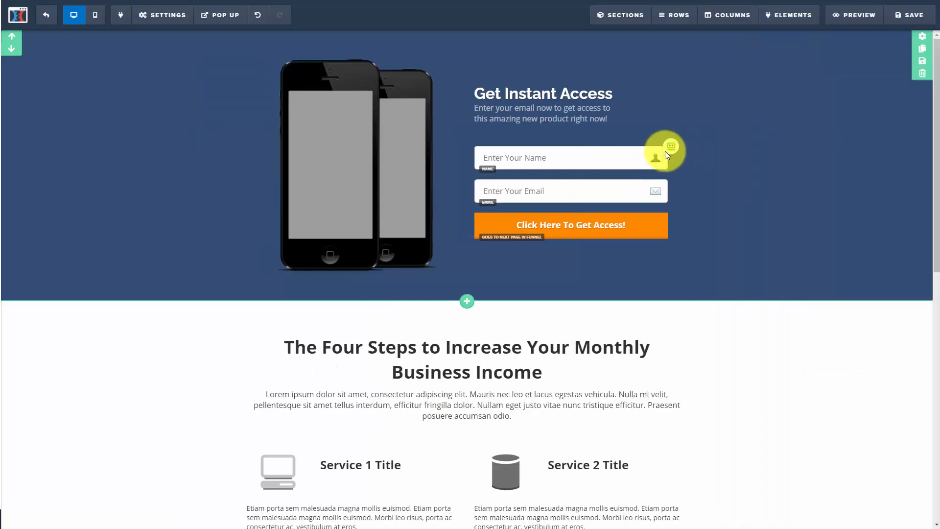
- Examine the squeeze page's pop-up and its general settings
click(221, 16)
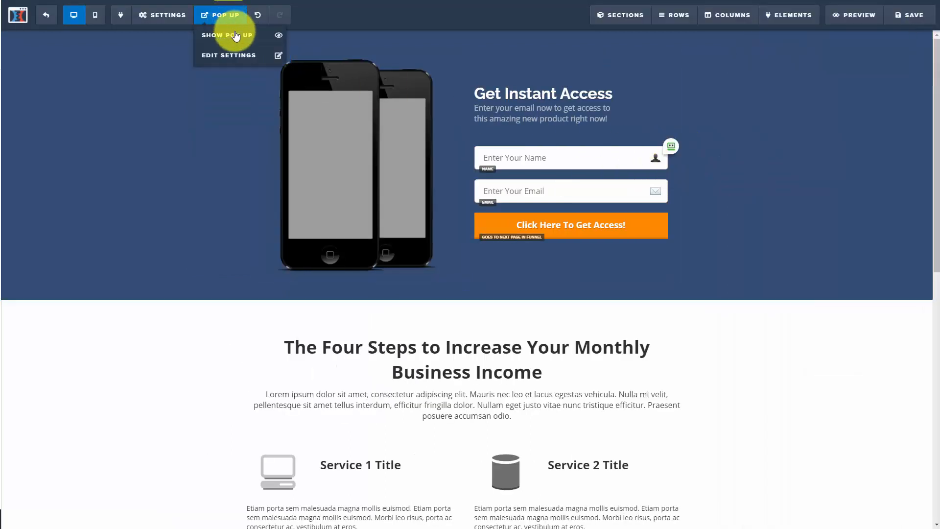
click(238, 39)
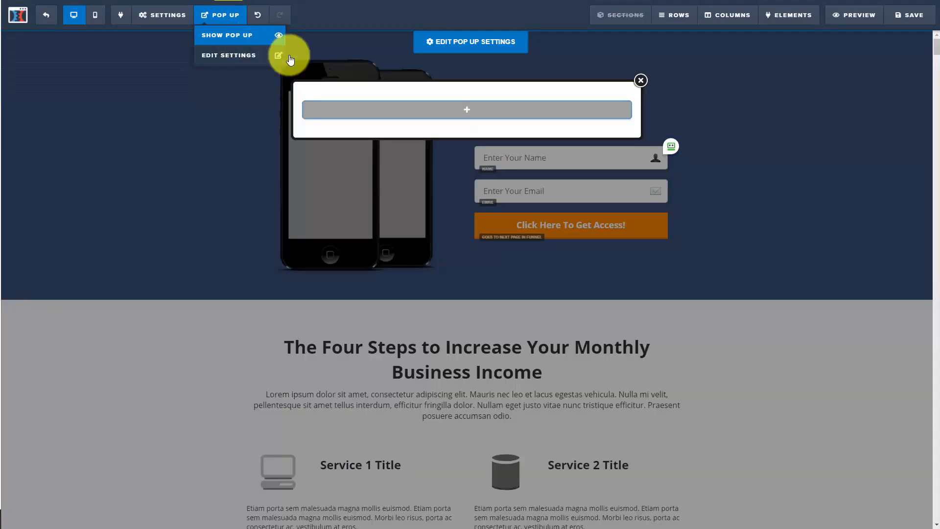
click(643, 79)
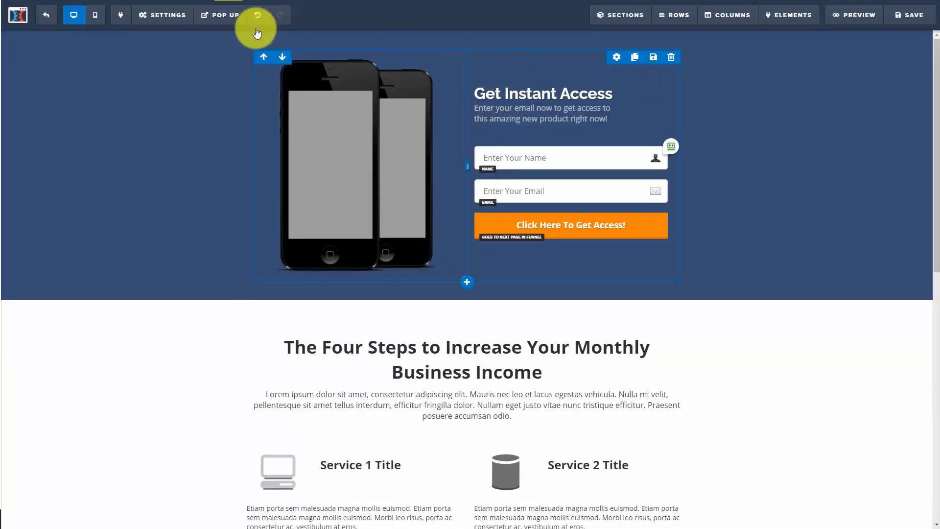
click(215, 15)
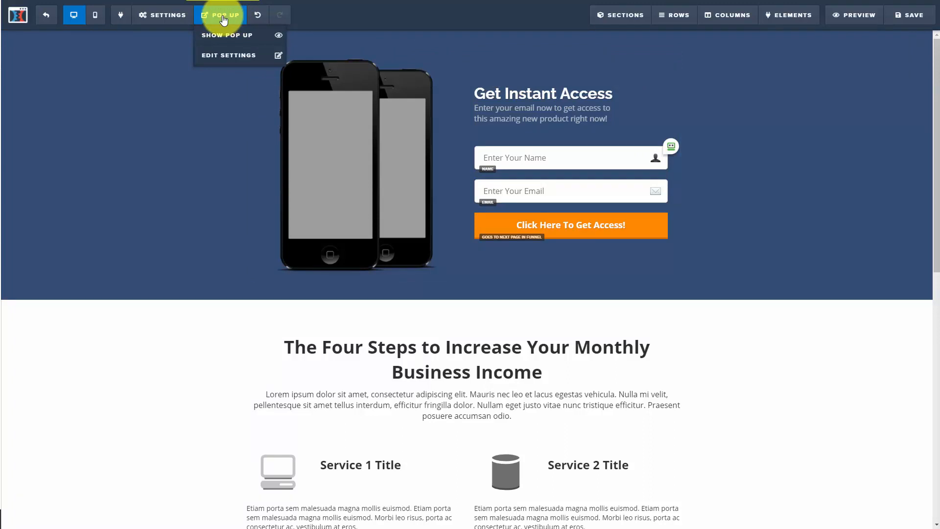
click(169, 16)
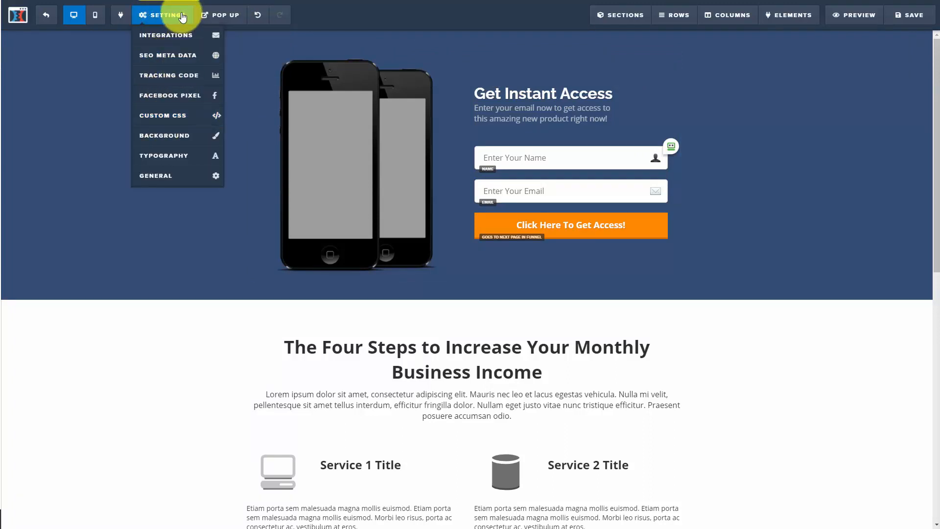
click(172, 176)
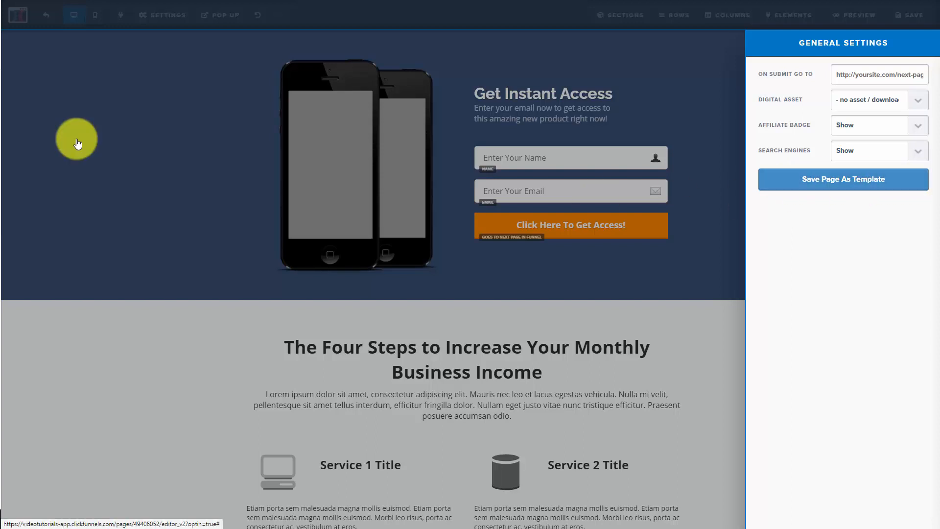
click(96, 132)
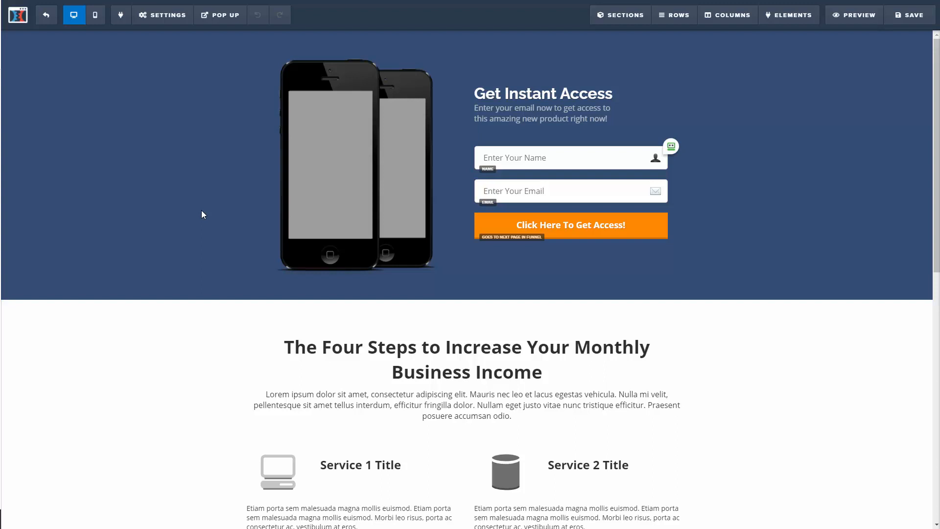
- Connect the squeeze page to the Mailchimp Key Integration with the Add To List action and the Video Tutorials list, and save the page
click(169, 20)
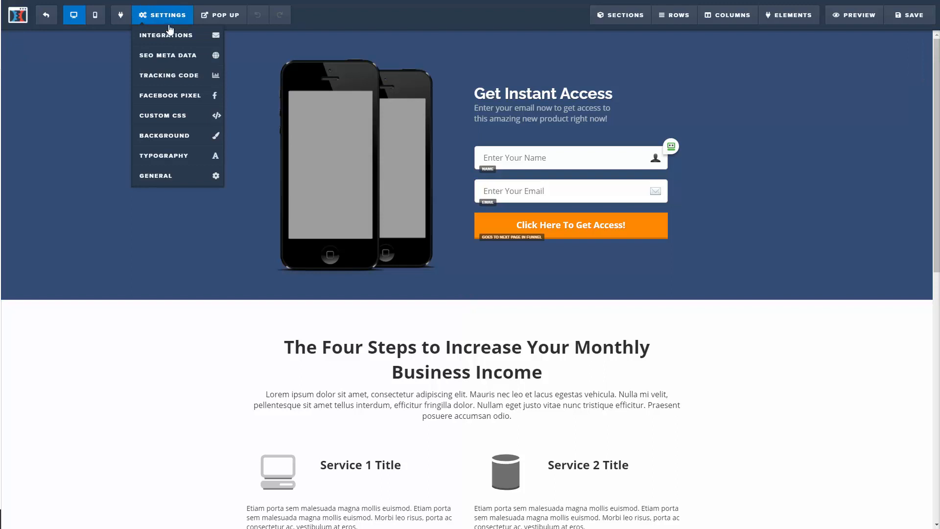
click(170, 36)
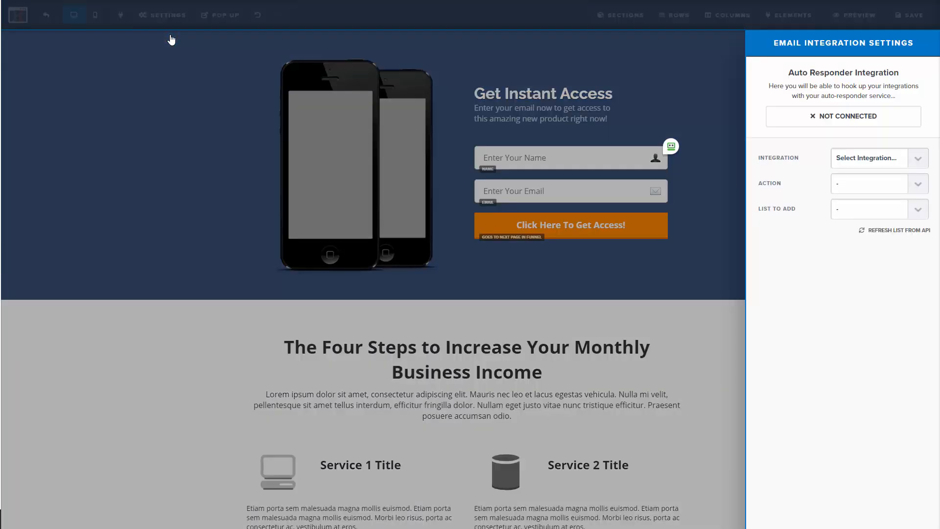
click(918, 162)
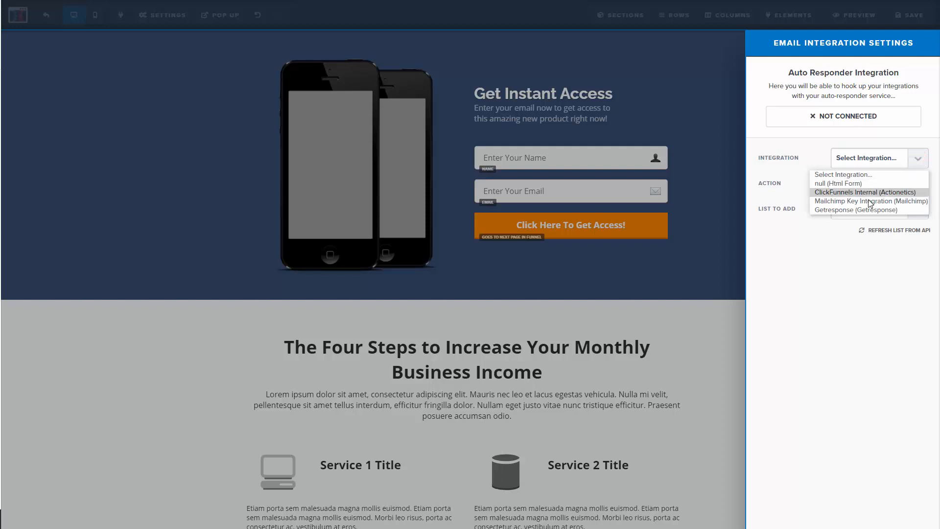
click(870, 201)
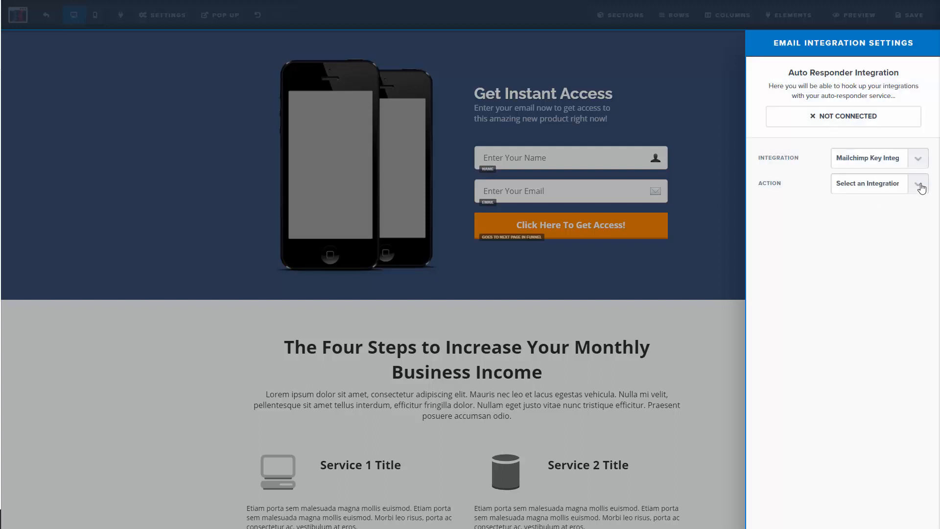
click(921, 185)
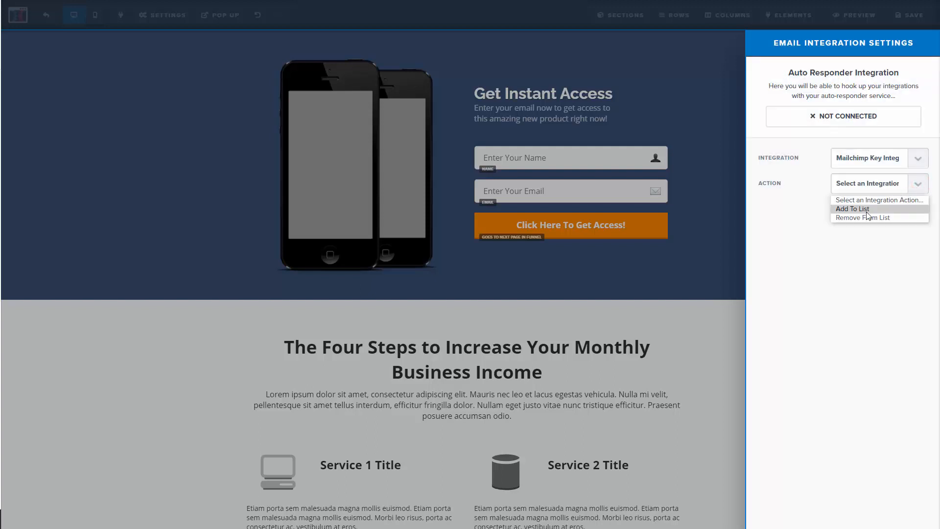
click(868, 210)
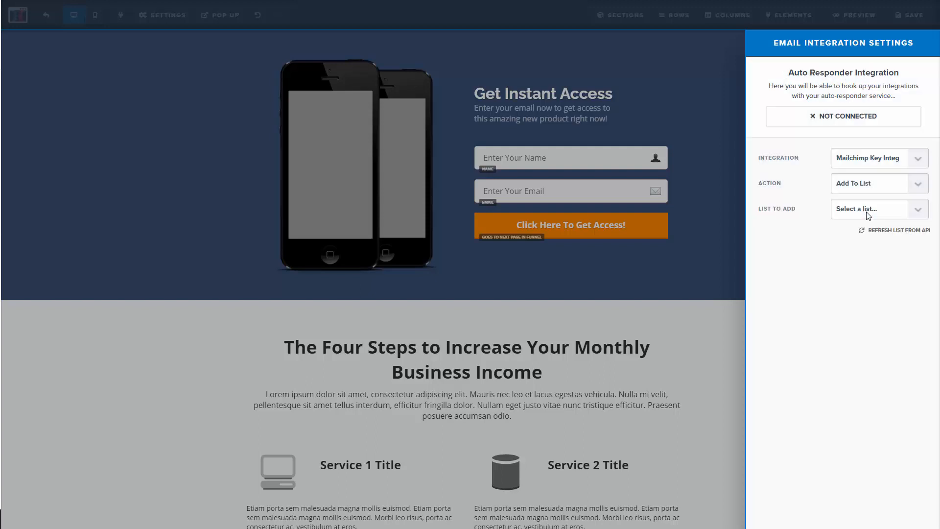
click(920, 210)
click(875, 244)
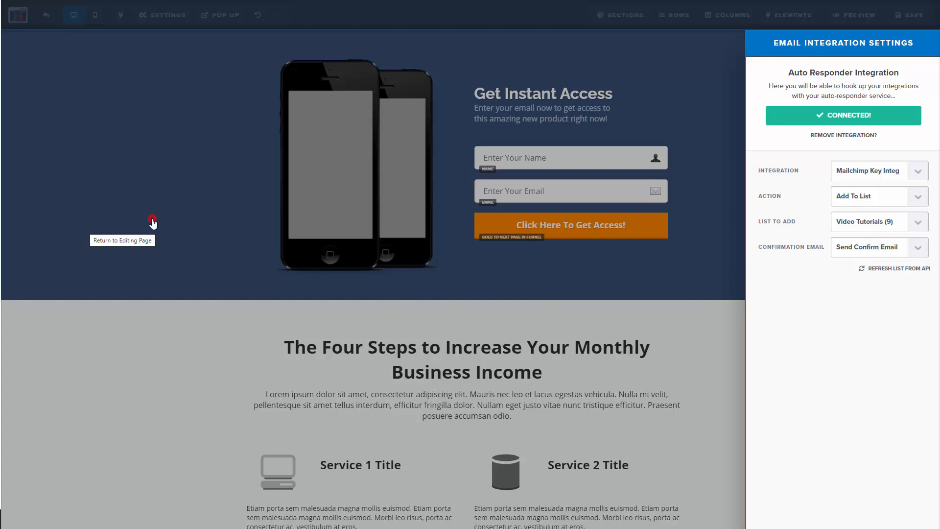
click(155, 223)
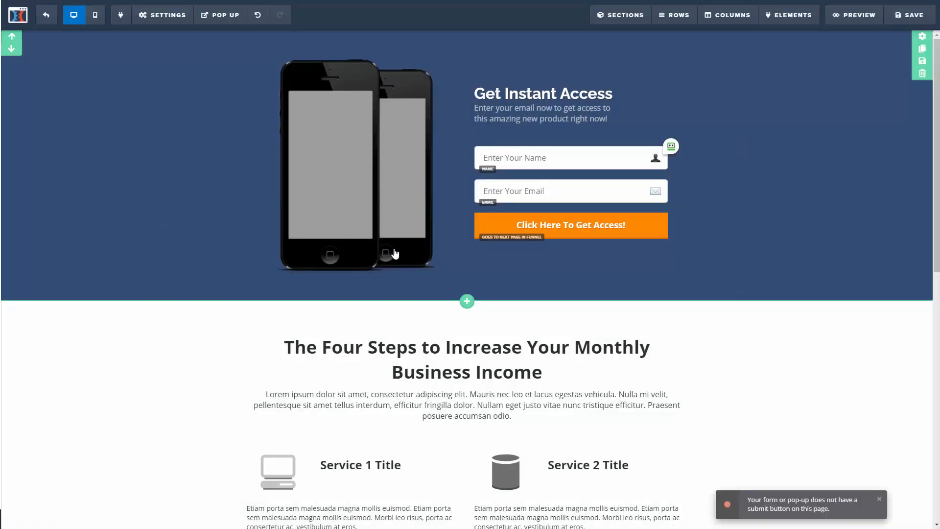
click(897, 18)
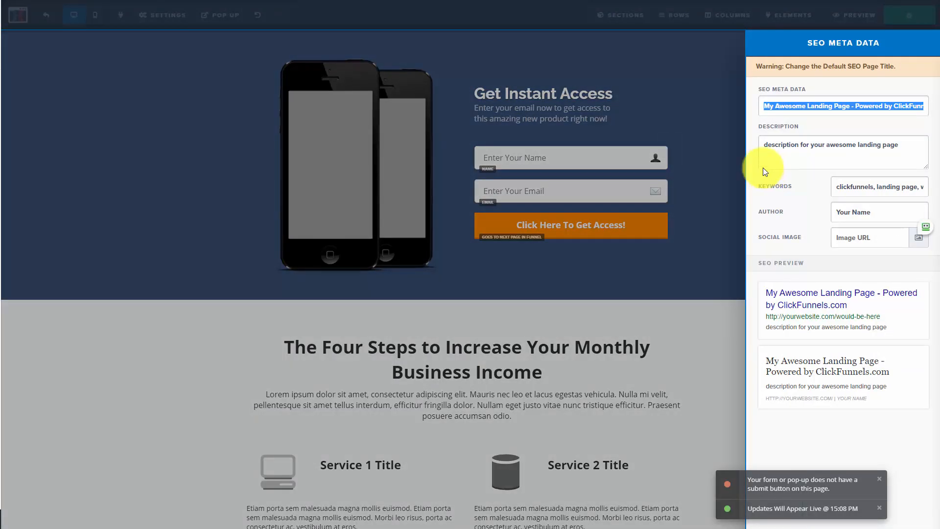
click(612, 152)
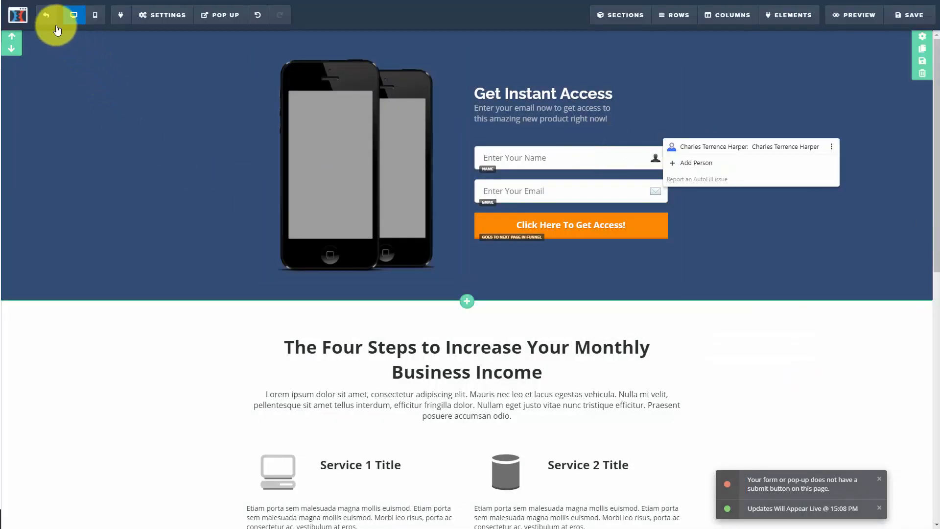
- Return to the funnel steps and apply the Long Form VSL template to the Sales Page step
click(45, 16)
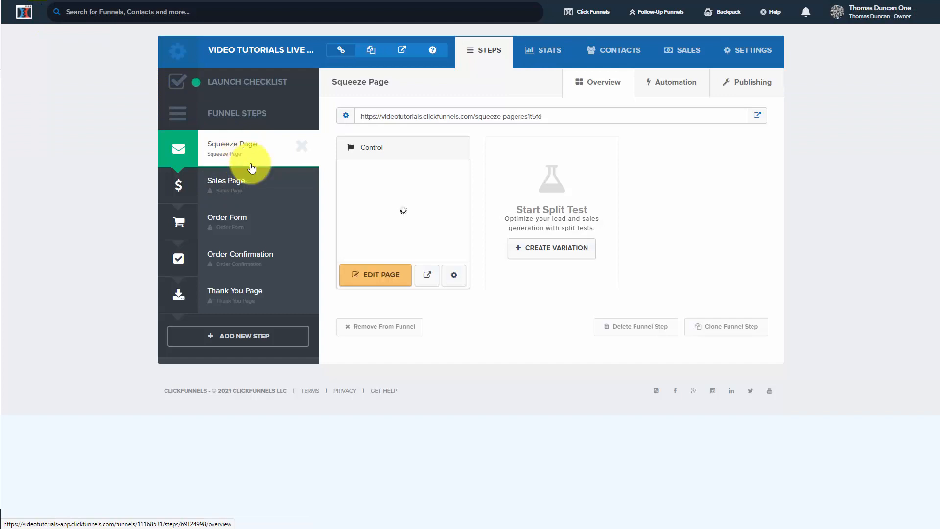
click(224, 185)
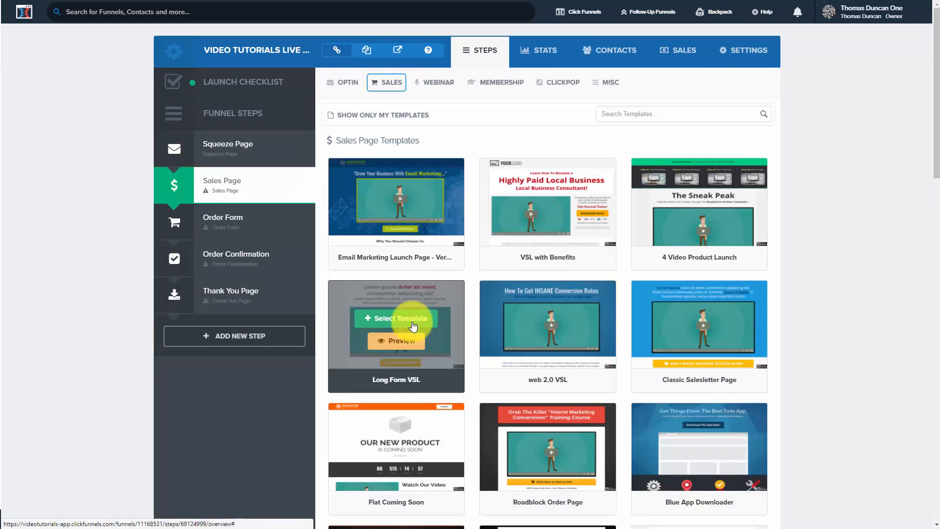
click(412, 319)
- Rename the sales step as "Sales Page for Workshp" with the path signature-live-workshop, and open its page for editing
click(731, 81)
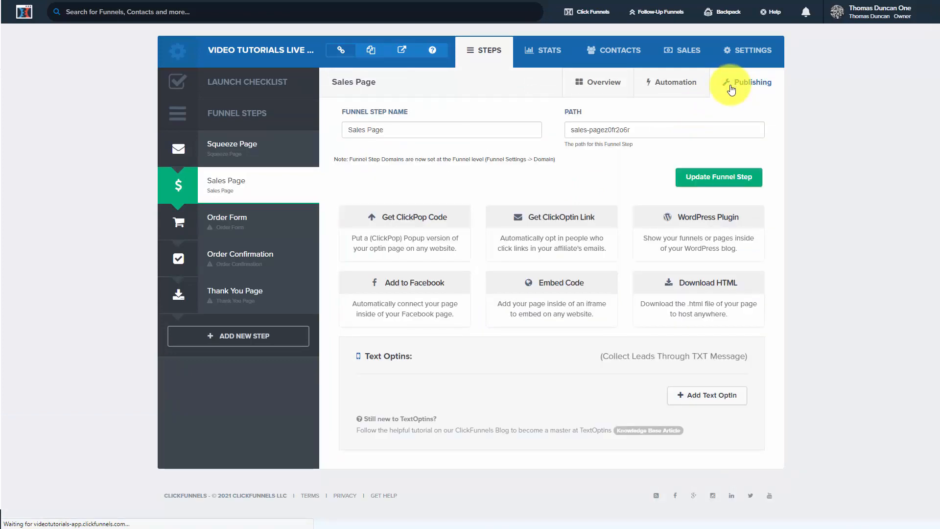
click(346, 129)
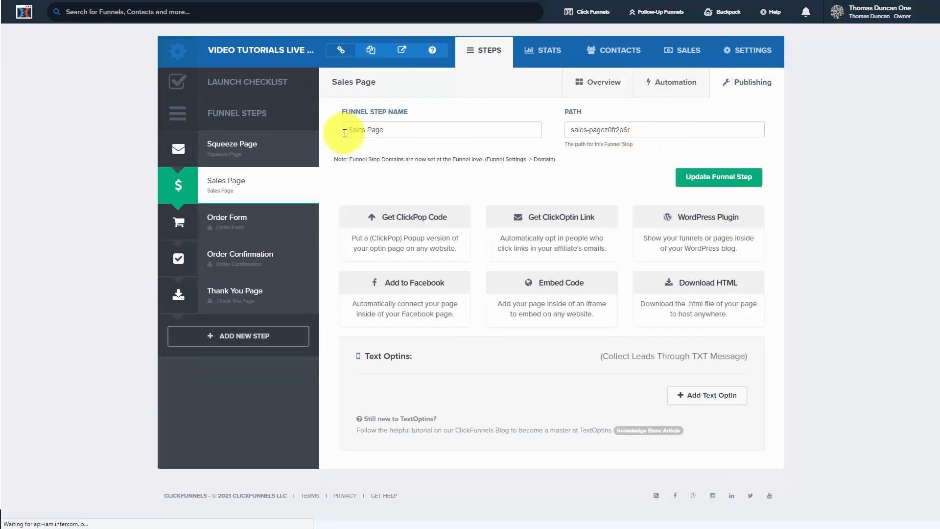
text(for Workshp)
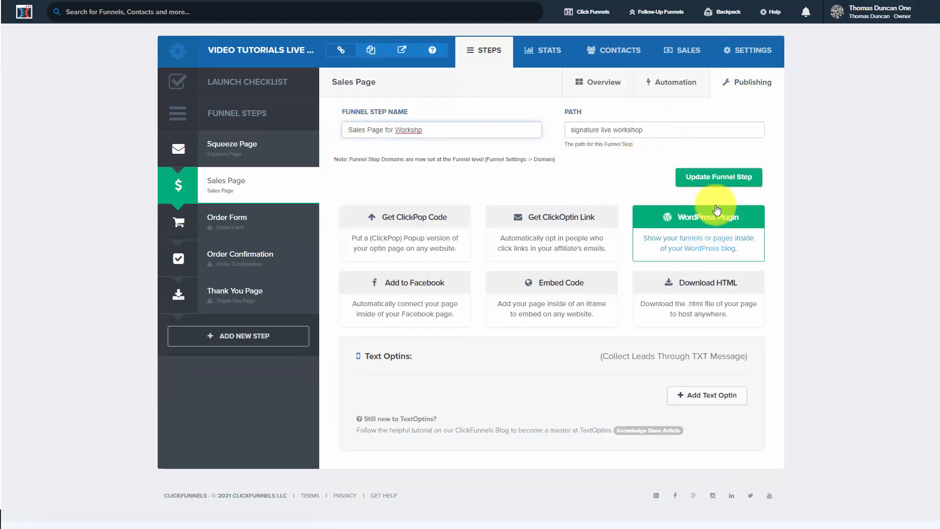
click(710, 177)
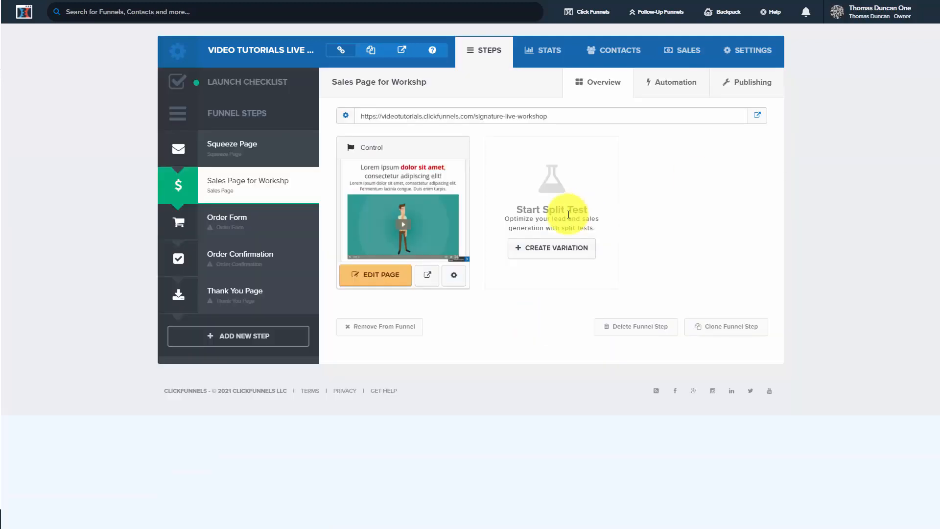
click(374, 275)
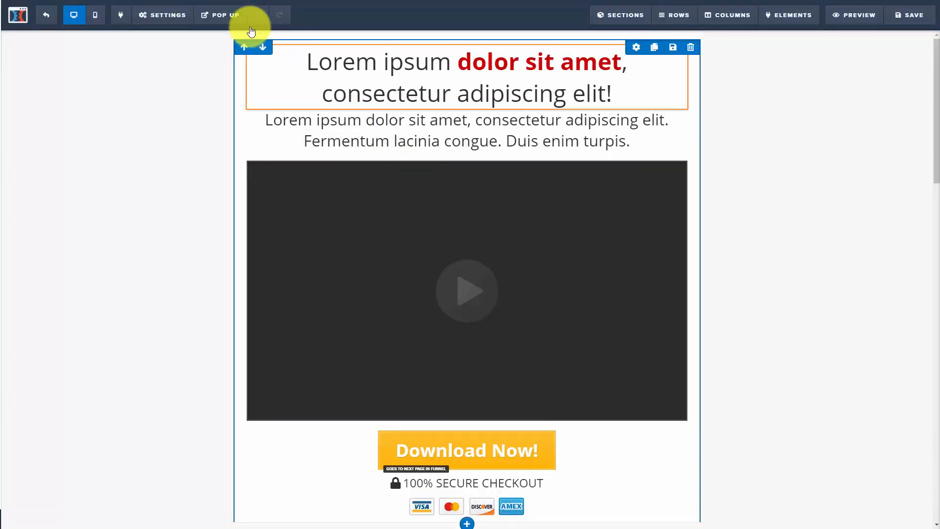
- Examine the sales page's pop-up and its general settings
click(233, 26)
click(229, 35)
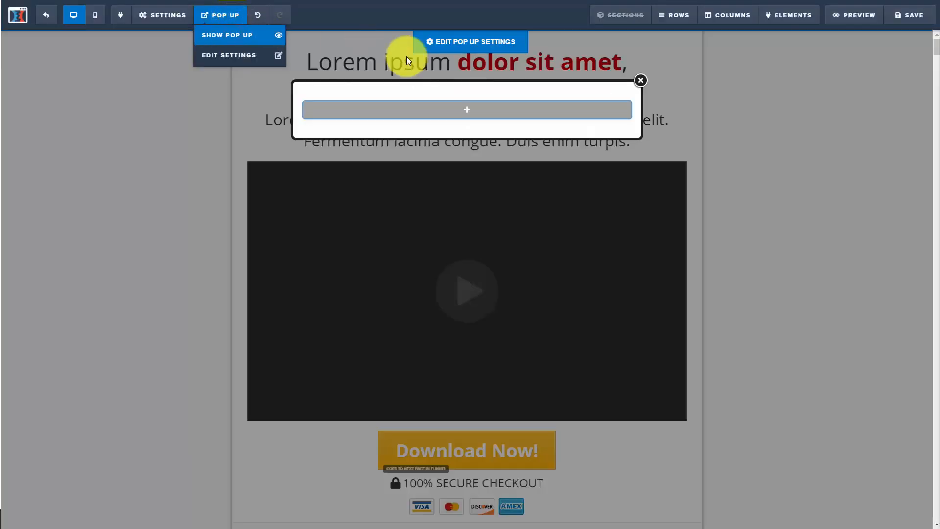
click(642, 80)
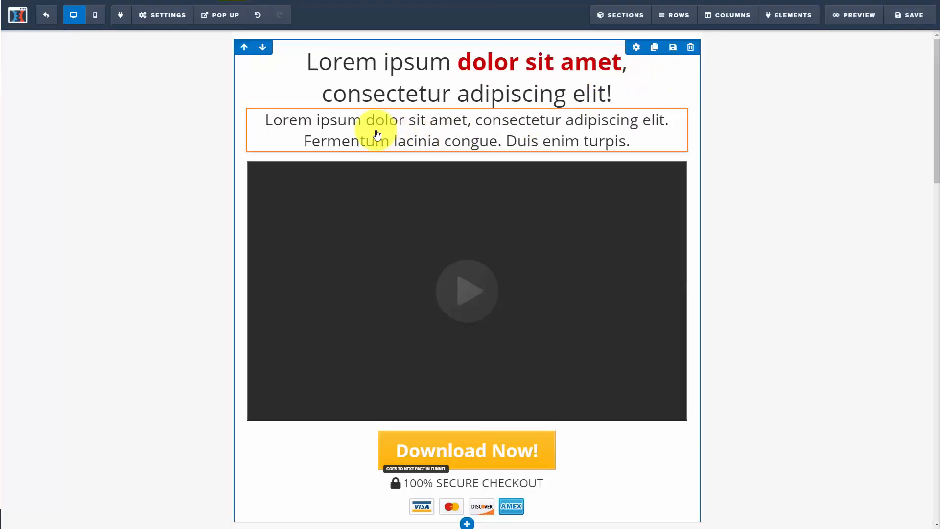
click(167, 23)
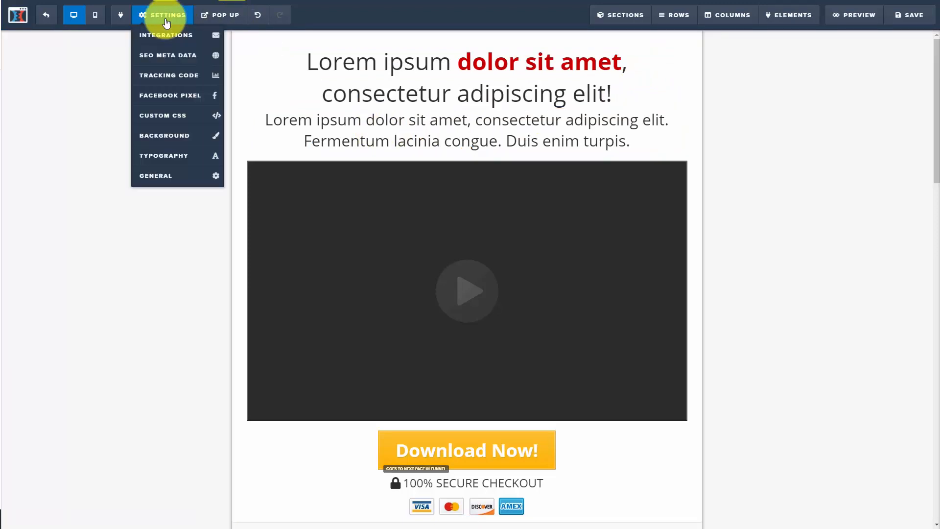
click(165, 176)
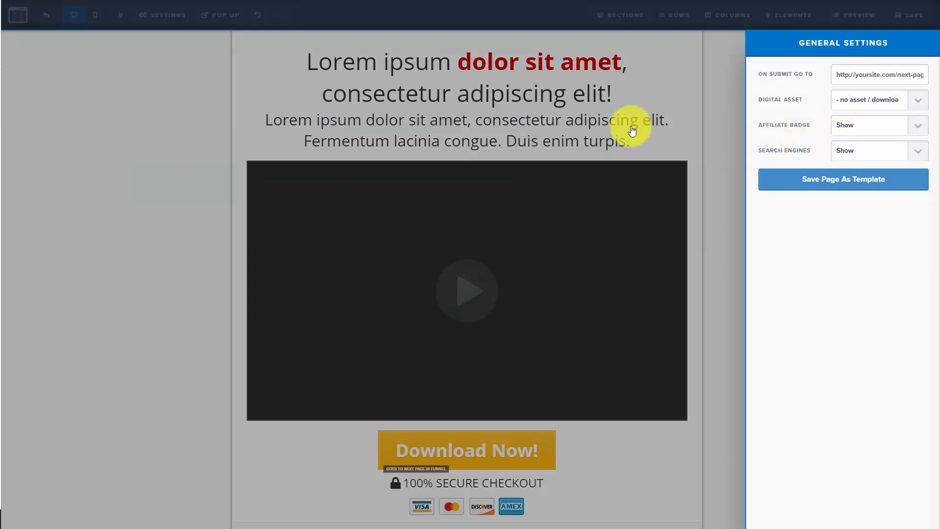
click(182, 124)
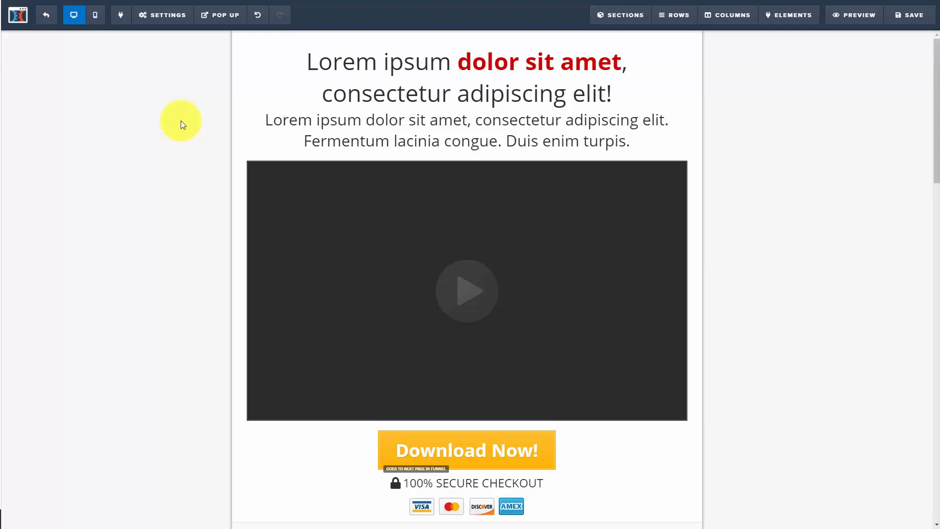
- Check which action is assigned to the Download Now! button on the sales page
click(420, 456)
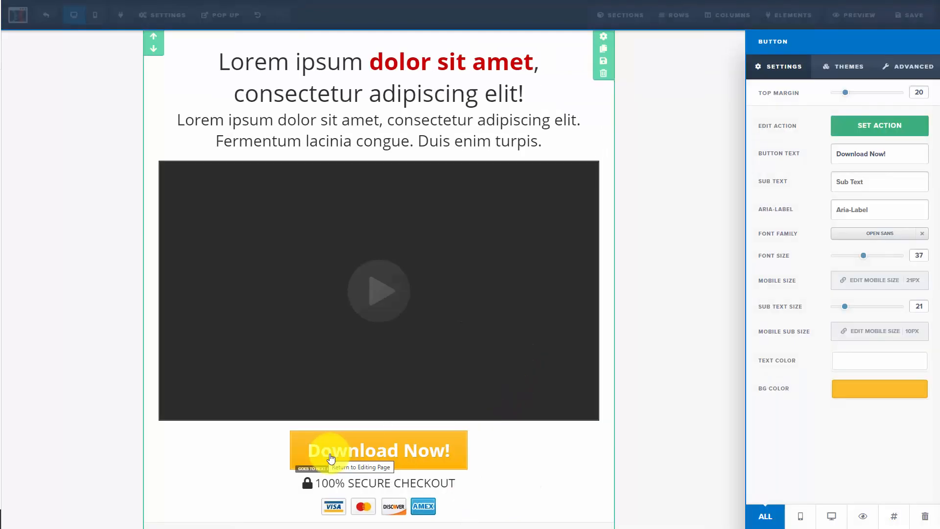
click(878, 125)
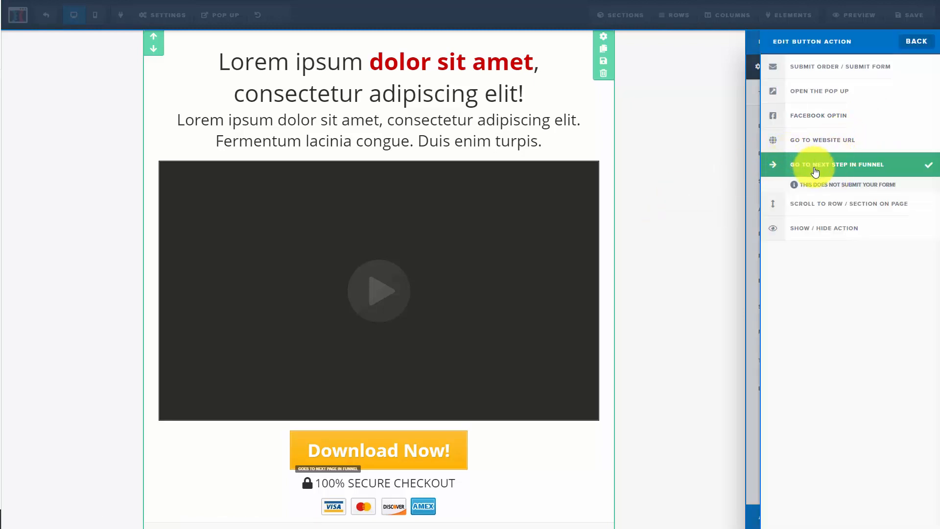
click(699, 164)
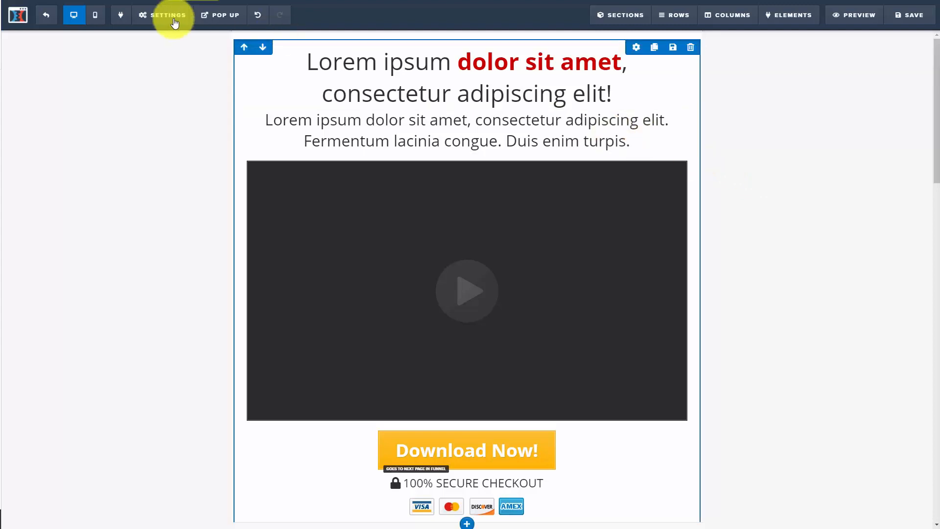
- Save the sales page, dismiss its SEO meta data settings, and return to the funnel steps
click(904, 24)
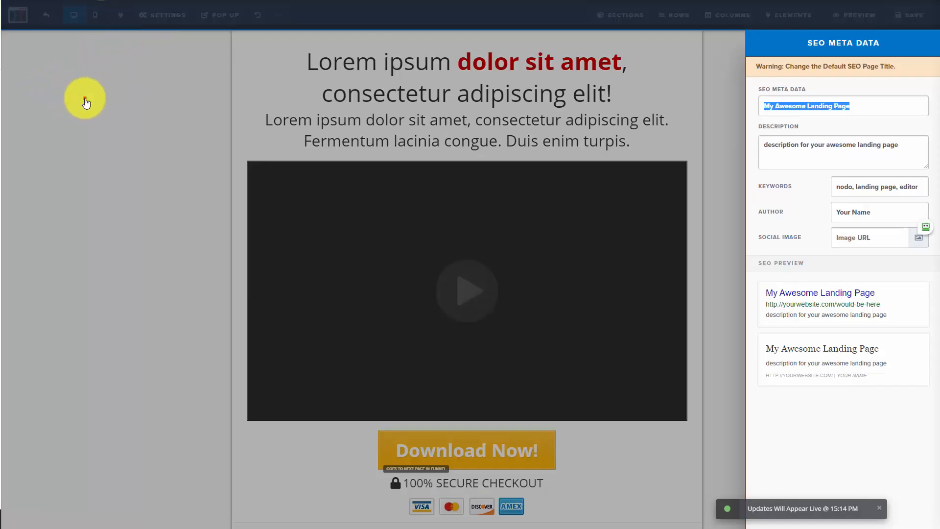
click(85, 98)
click(46, 20)
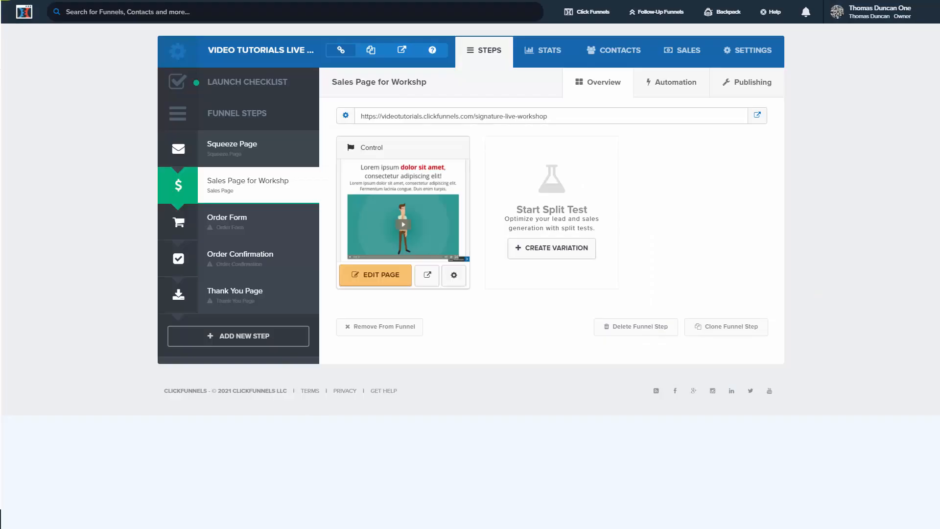
- Select the Order Form step and open its page for editing
click(229, 220)
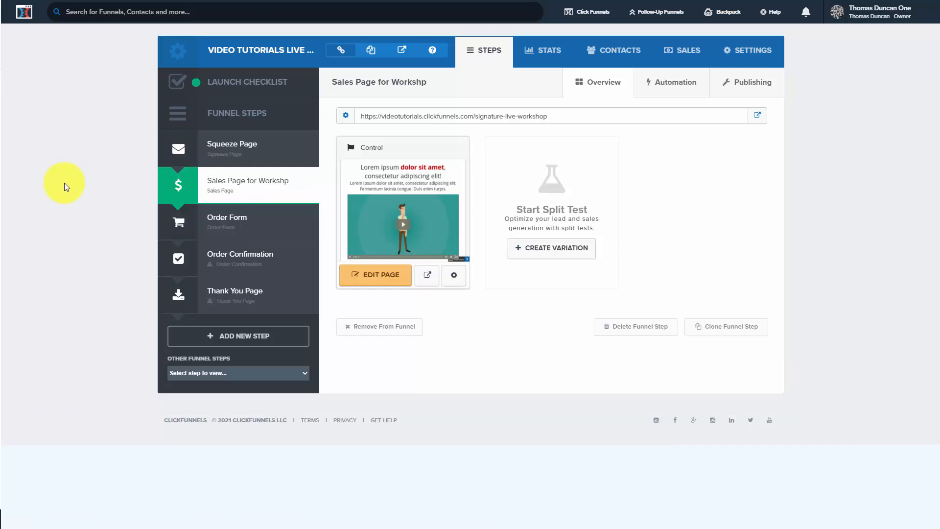
click(231, 220)
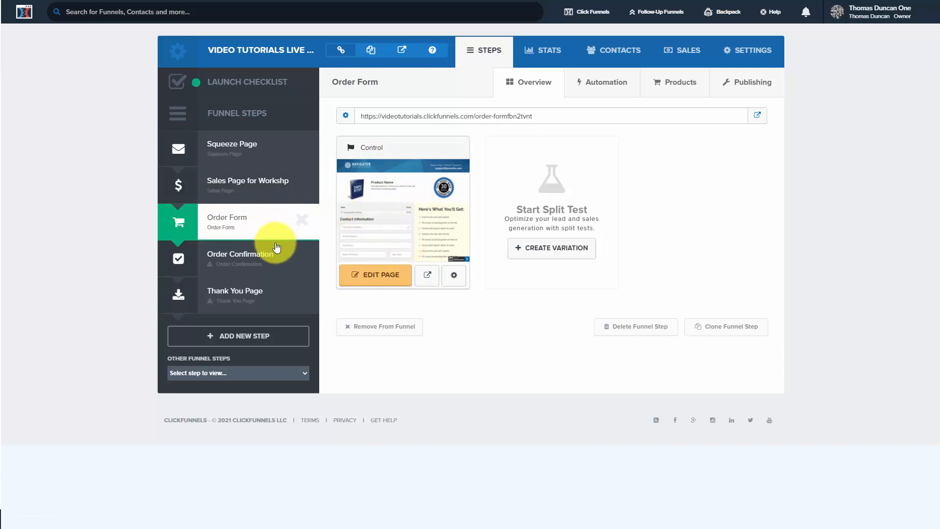
click(390, 280)
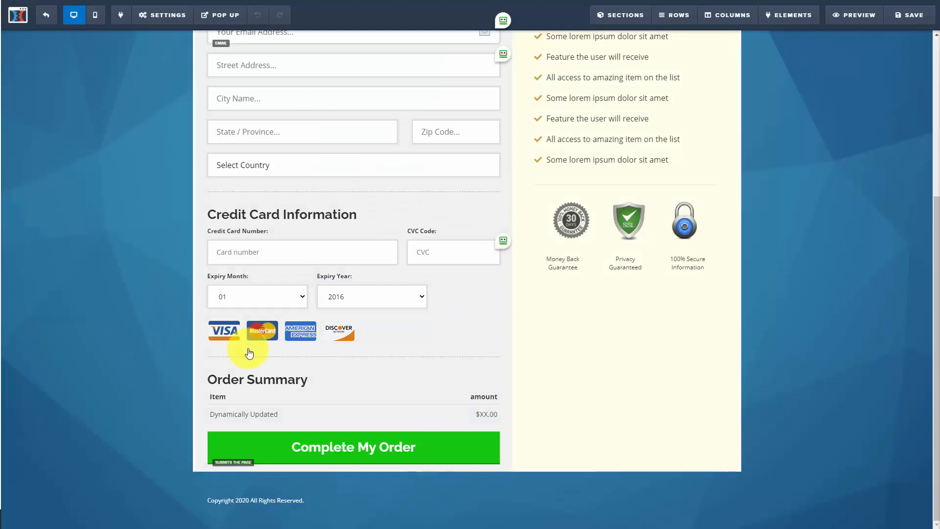
- Check which action is assigned to the Complete My Order button on the order form
click(335, 444)
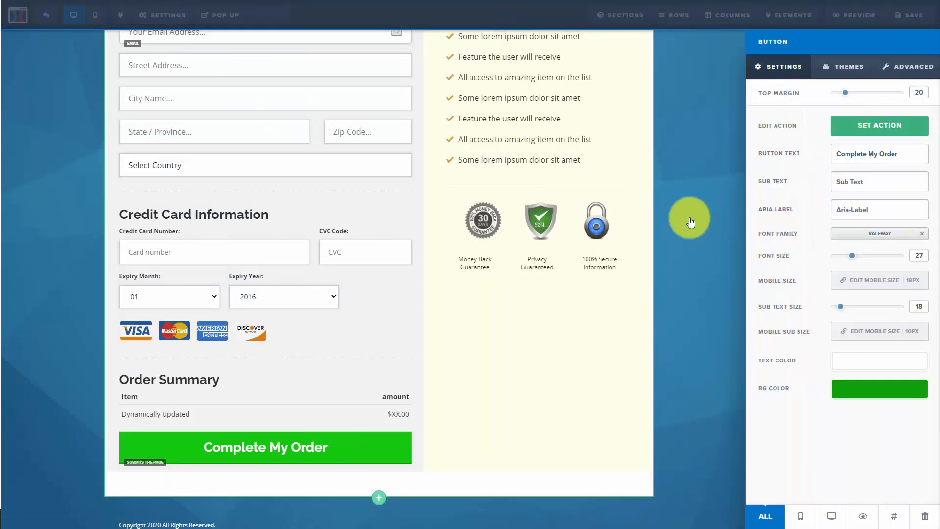
click(855, 129)
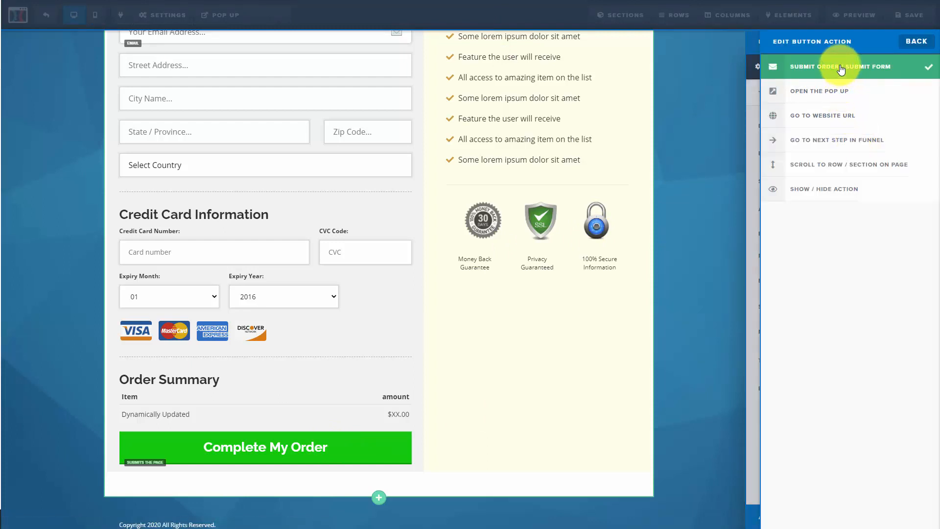
click(713, 84)
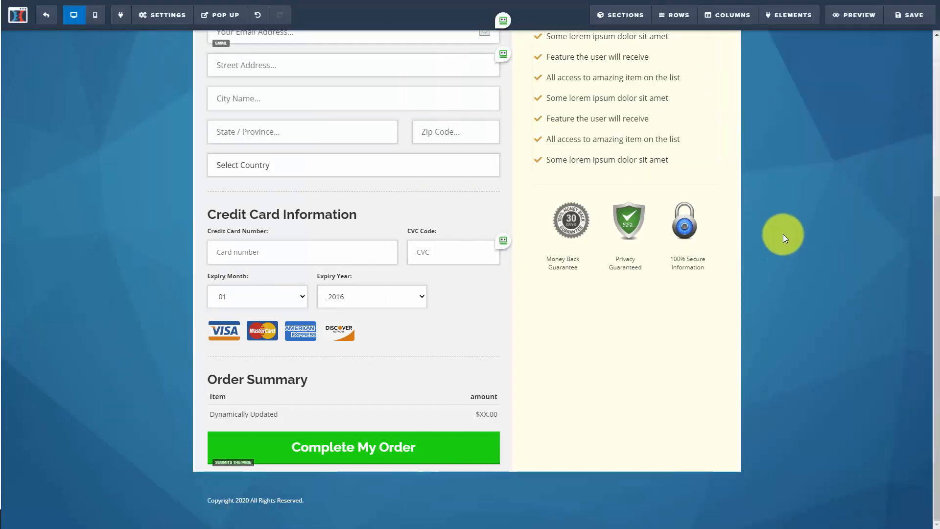
- Save the order form page and return to the funnel steps
scroll(783, 235, up, 3)
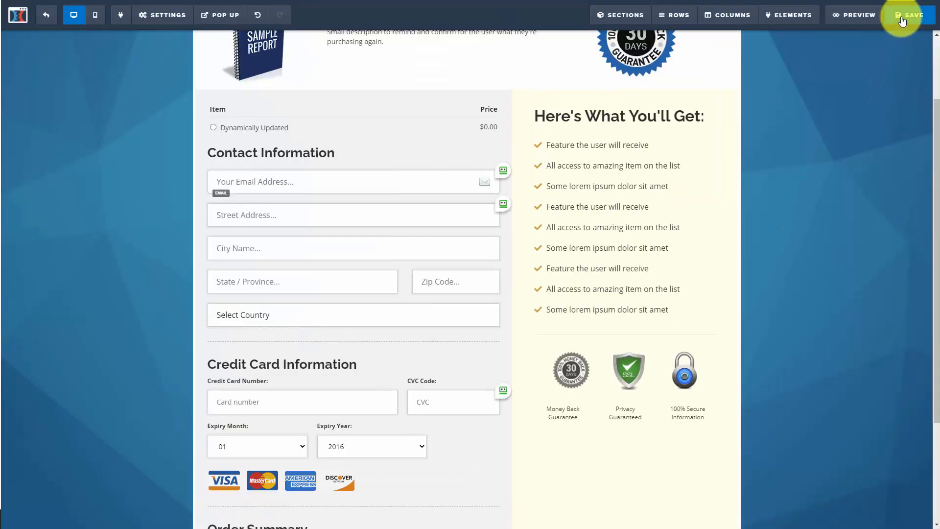
click(903, 19)
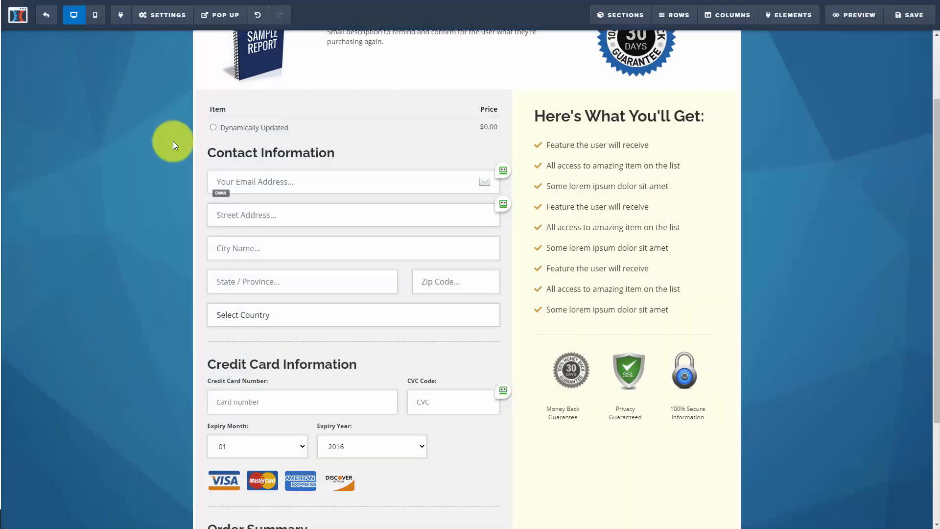
click(49, 19)
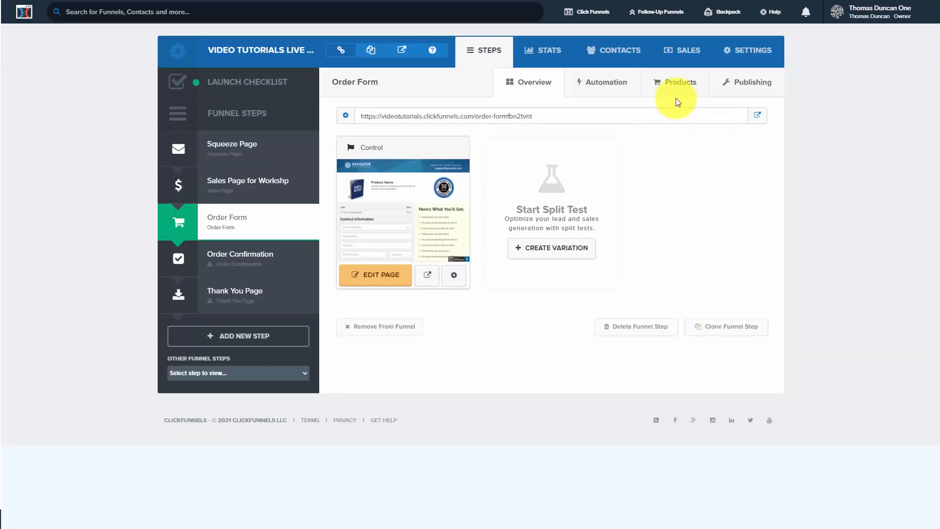
- Add a product to the Order Form step as a One-Time product using the Default Stripe Gateway, and save the payment options
click(674, 84)
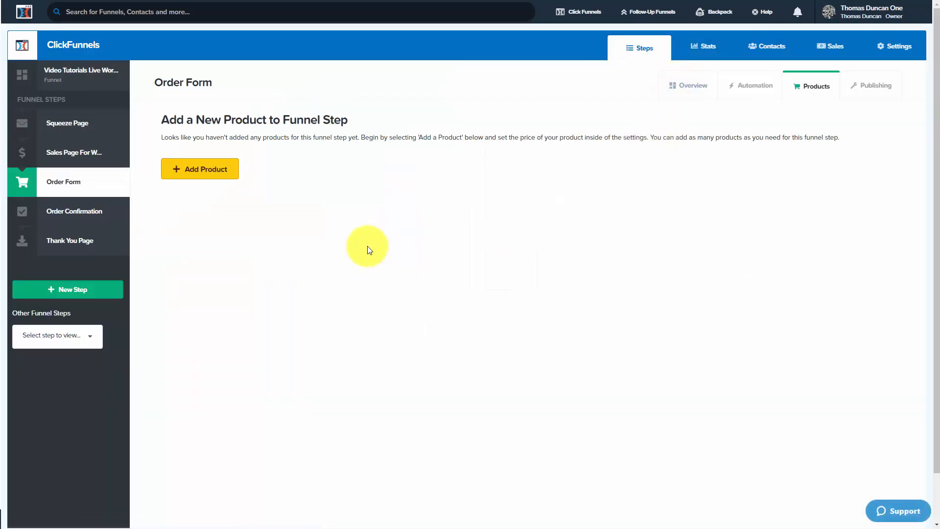
click(207, 175)
click(191, 189)
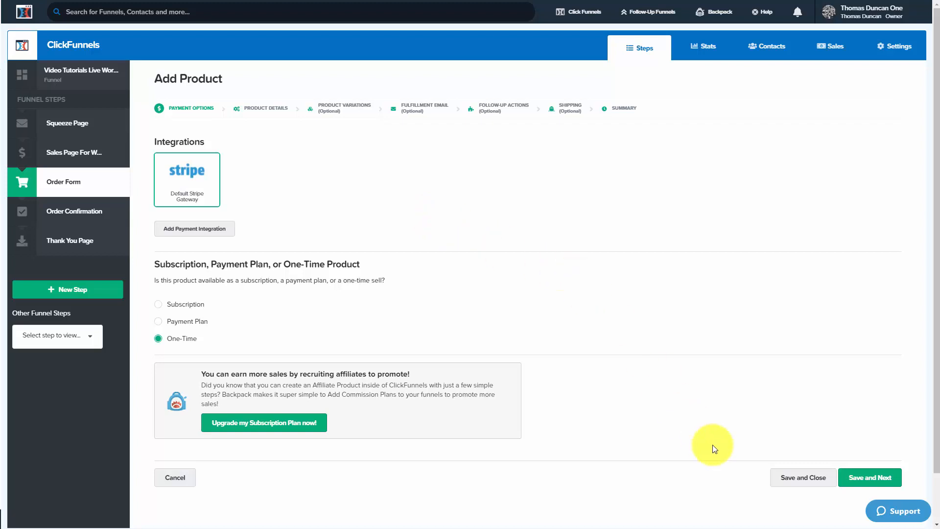
click(862, 480)
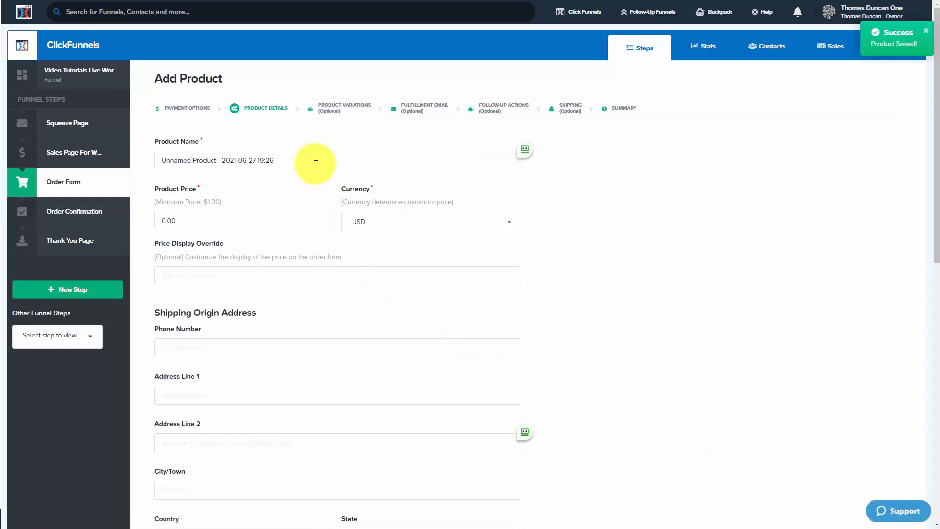
- Save the product details with the name Live Workshop and a price of 97.00 USD, and continue without product variations
scroll(329, 180, down, 10)
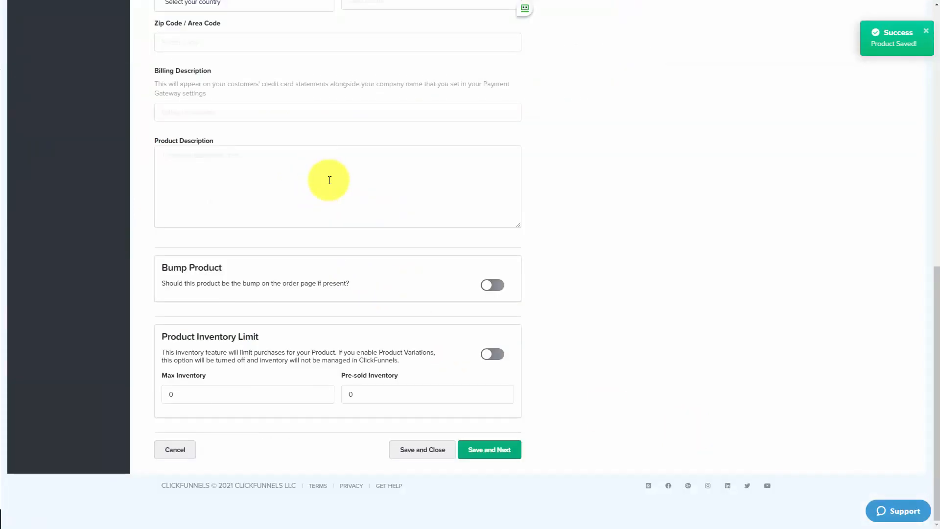
click(479, 452)
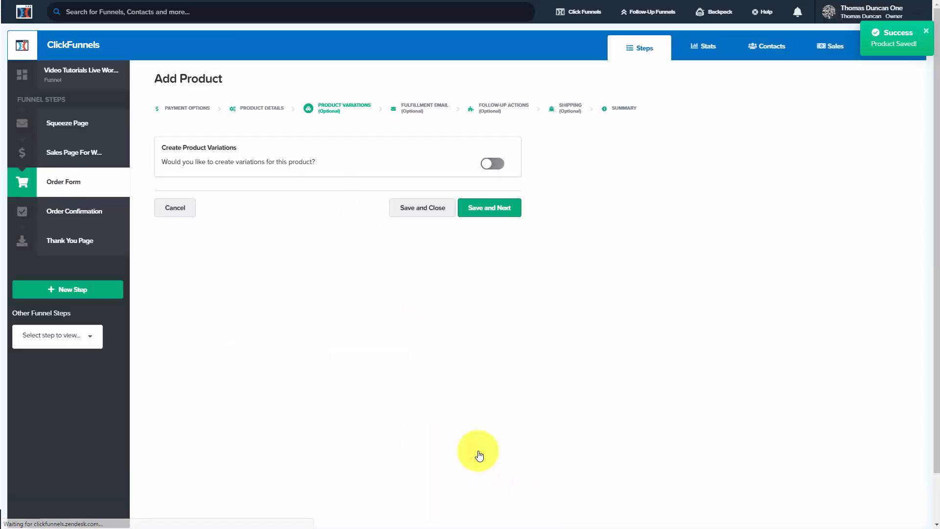
click(486, 212)
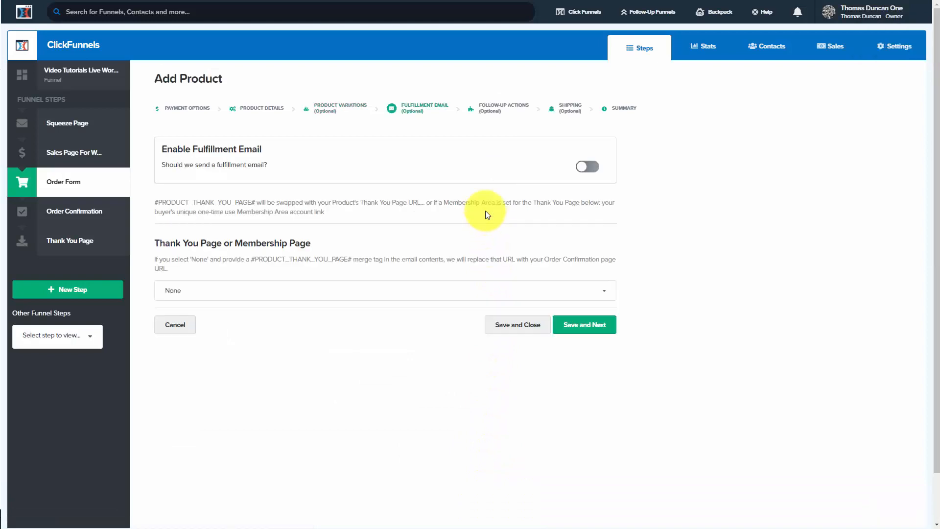
- Set the product's thank you or membership page to Video Tutorials Live Workshop: Membership Area and save it
click(451, 291)
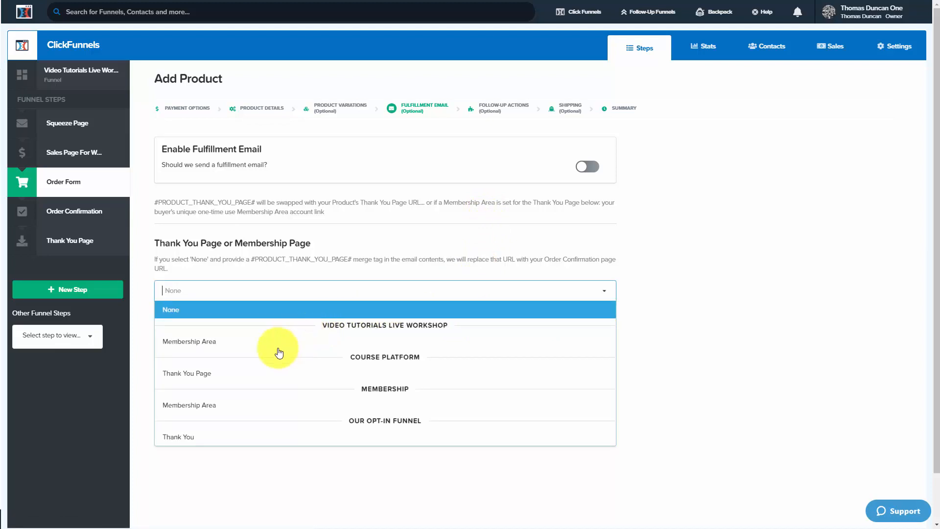
click(216, 346)
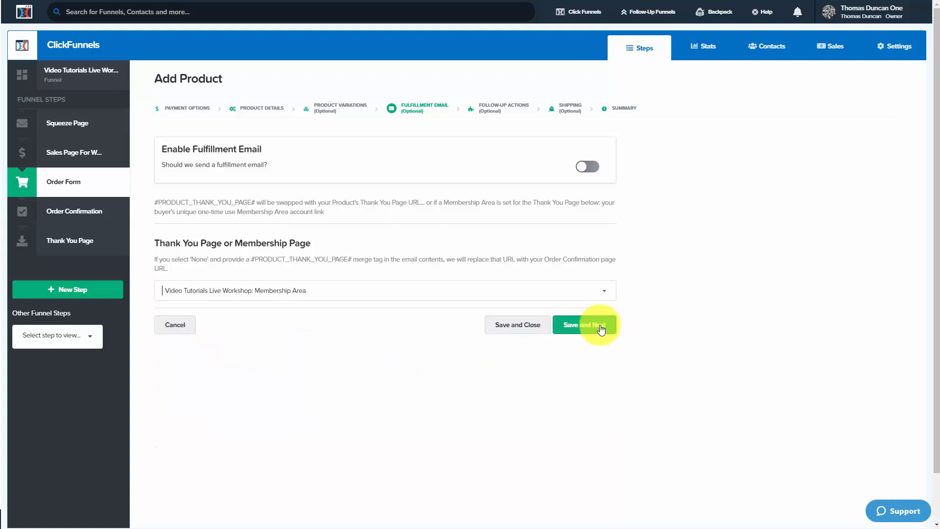
click(587, 326)
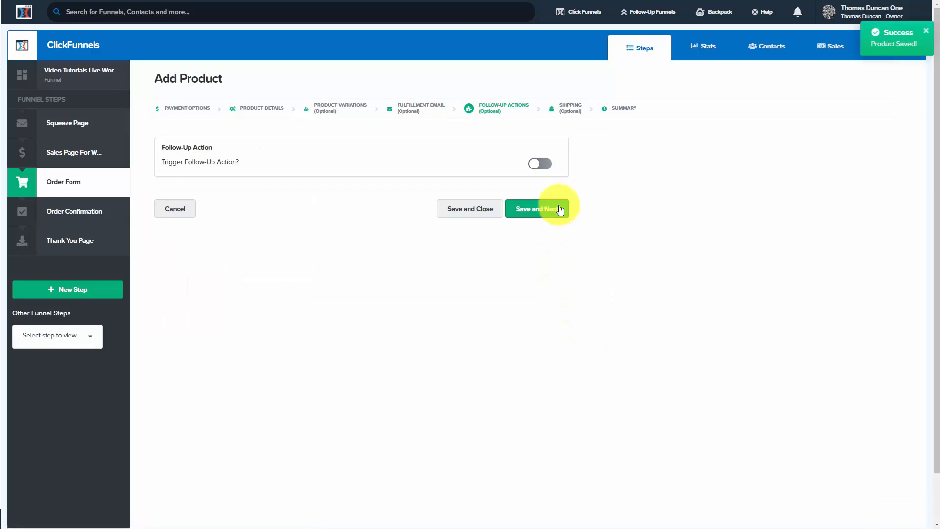
- Enable the product's follow-up action with Getresponse's Add To Campaign for practicepractice, and save it
click(540, 164)
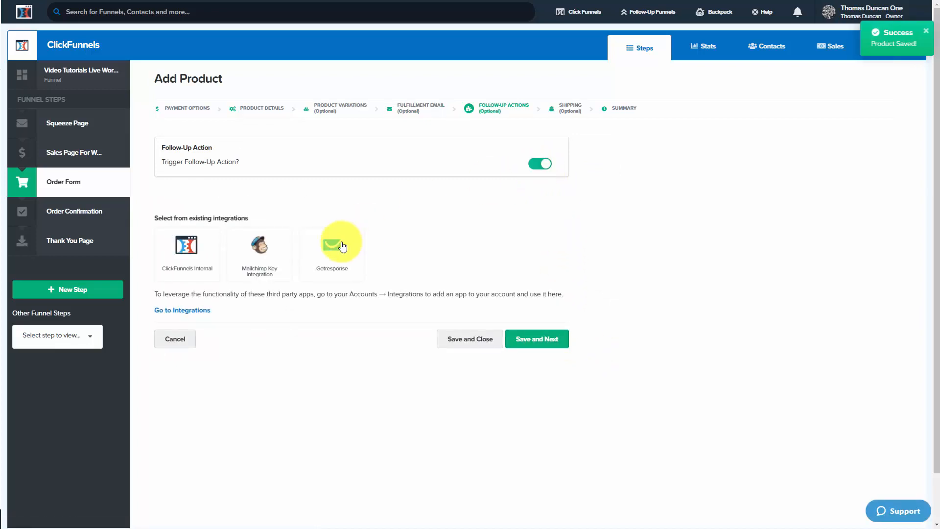
click(332, 248)
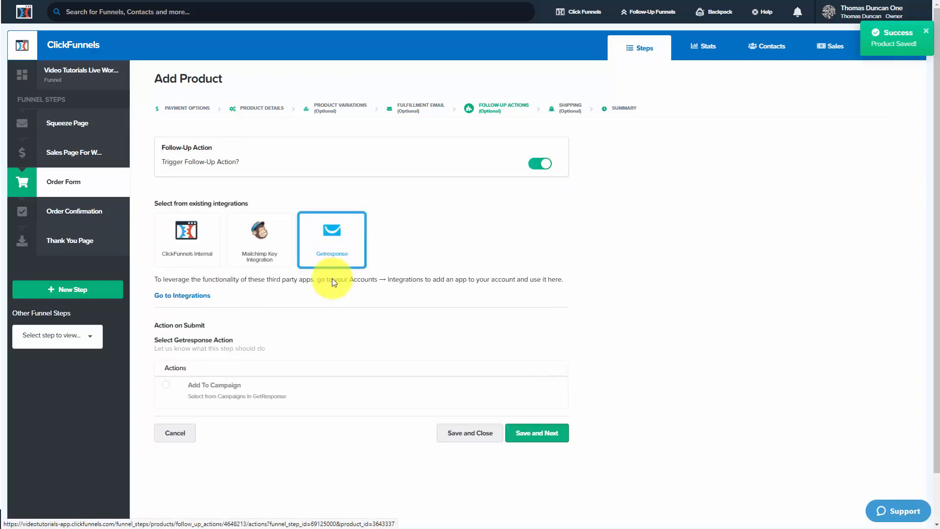
click(166, 385)
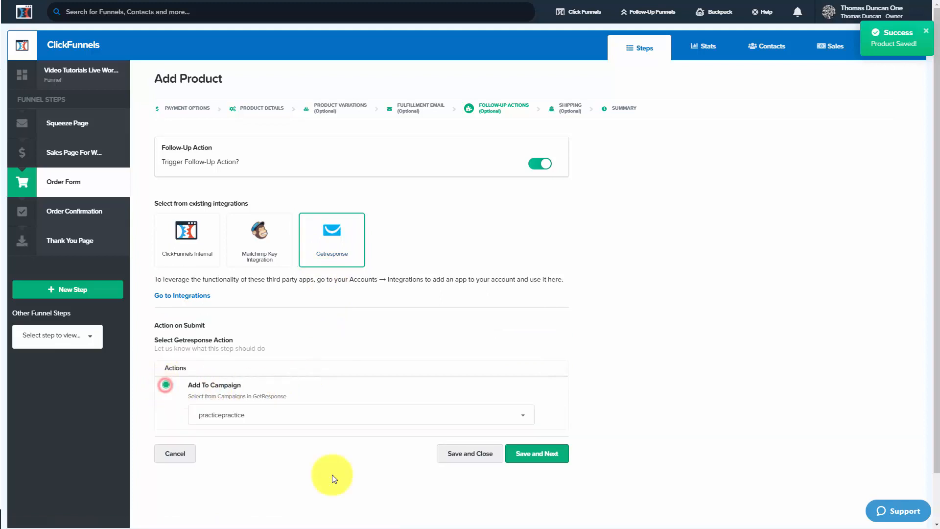
click(528, 453)
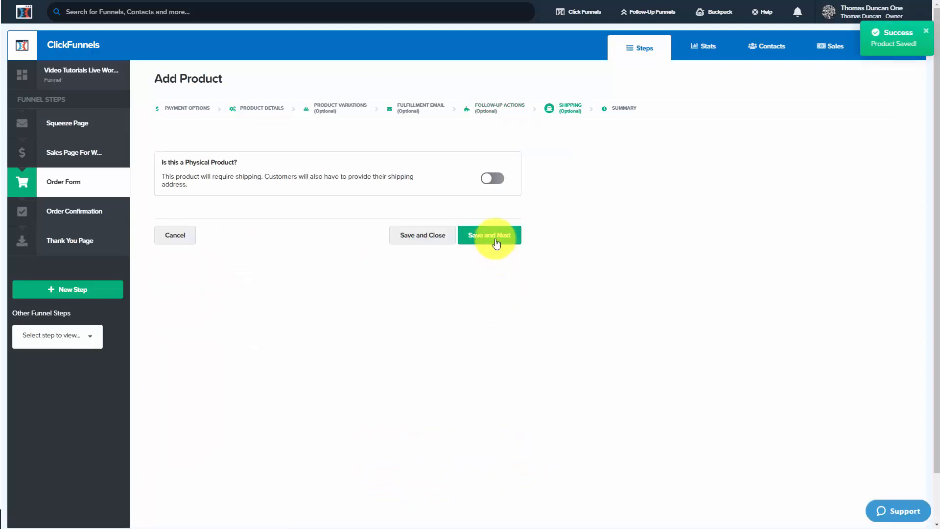
- Save the product with physical shipping turned off, and open the list of all funnels
click(494, 237)
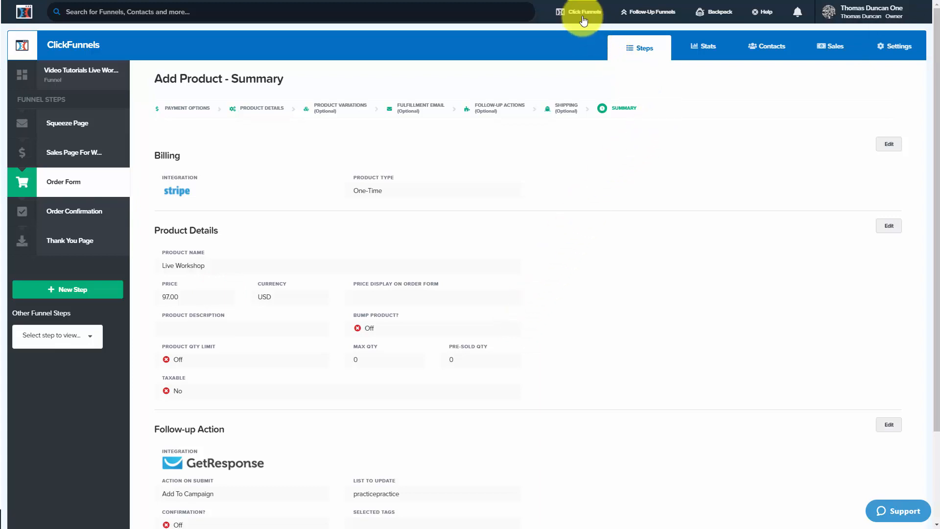
mouse_move(583, 19)
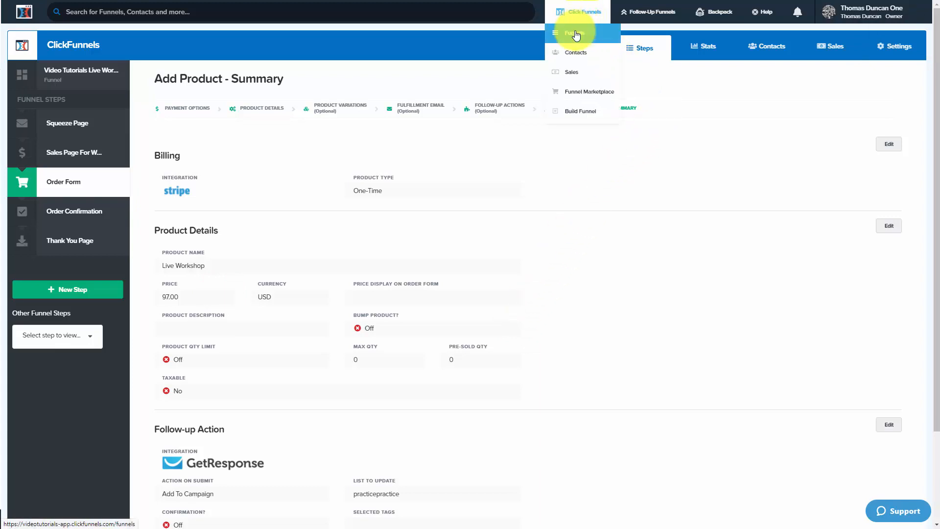
click(576, 34)
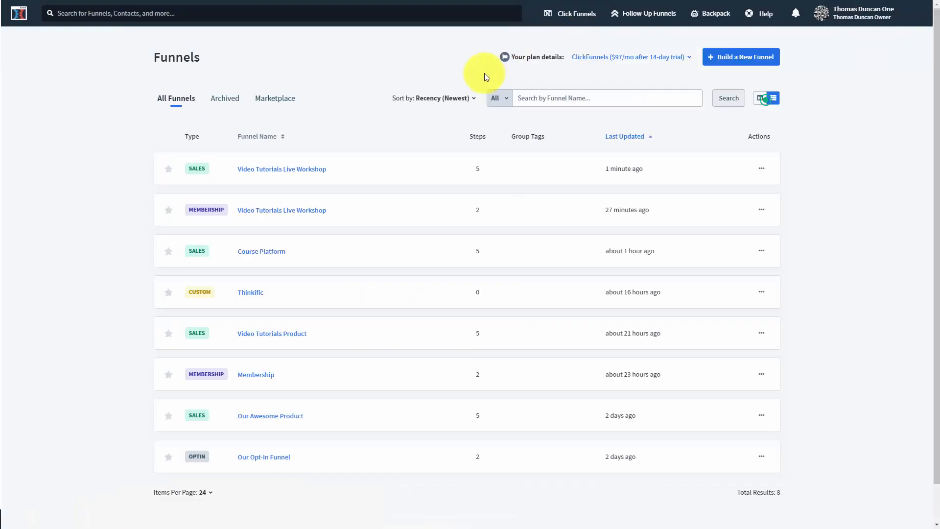
- In the Video Tutorials Live Workshop membership funnel's Membership Area, restrict First Section to buyers of the Live Workshop product
click(297, 214)
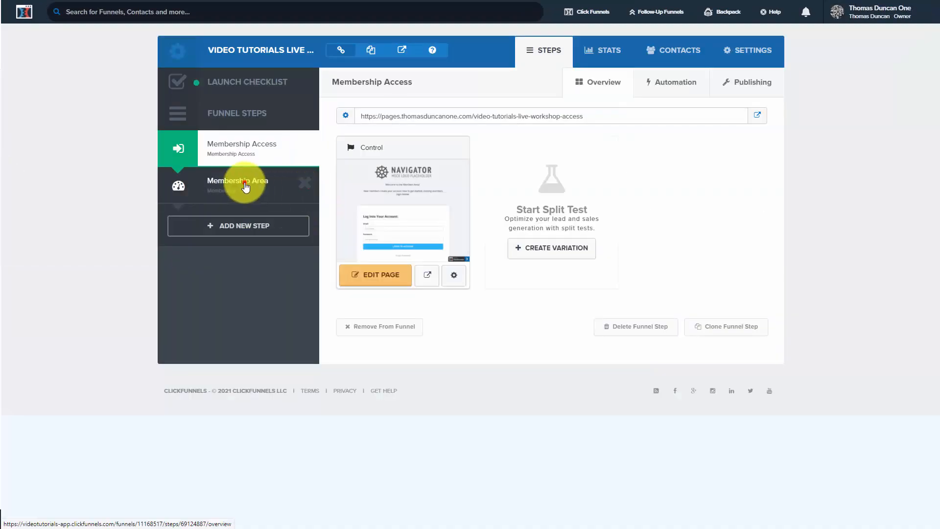
click(245, 184)
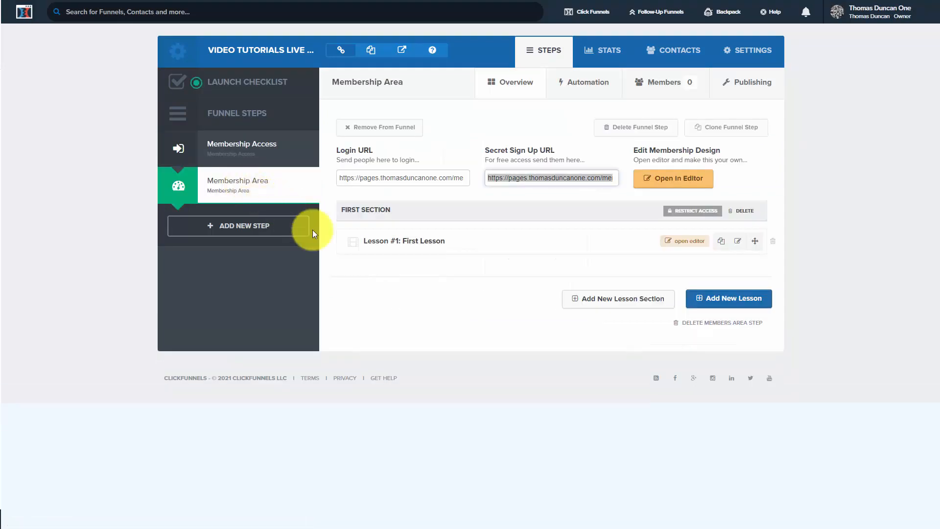
click(686, 212)
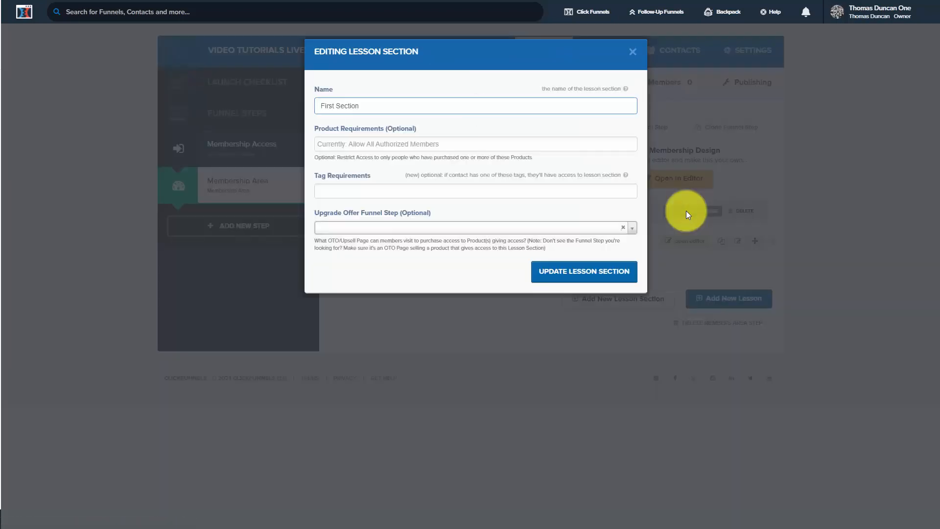
click(401, 144)
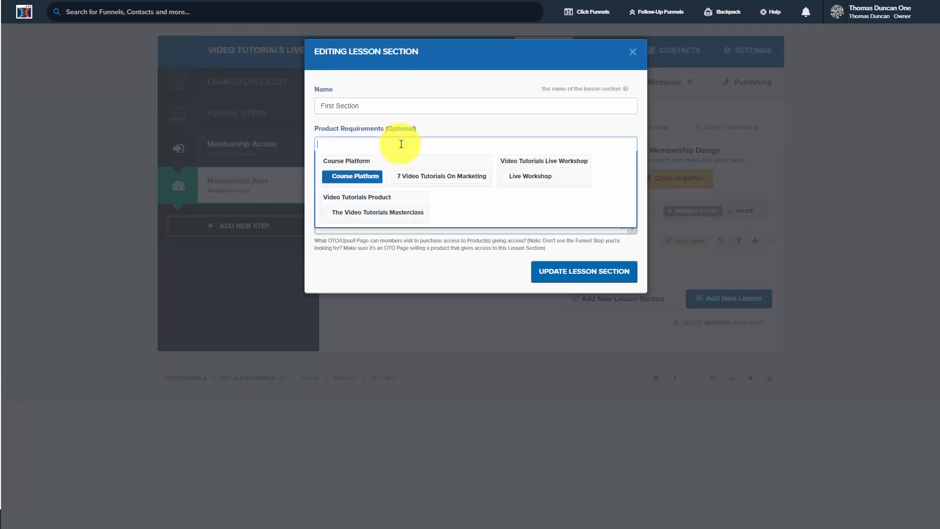
click(525, 180)
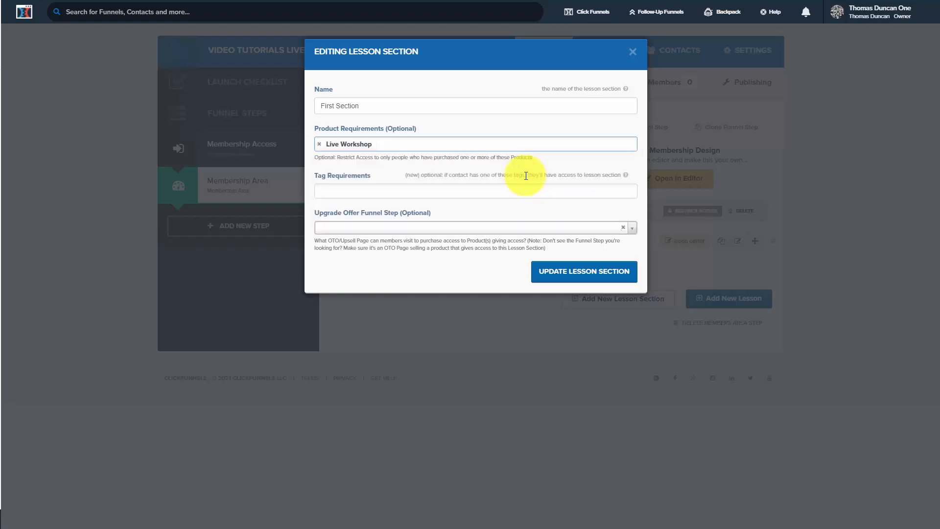
click(581, 275)
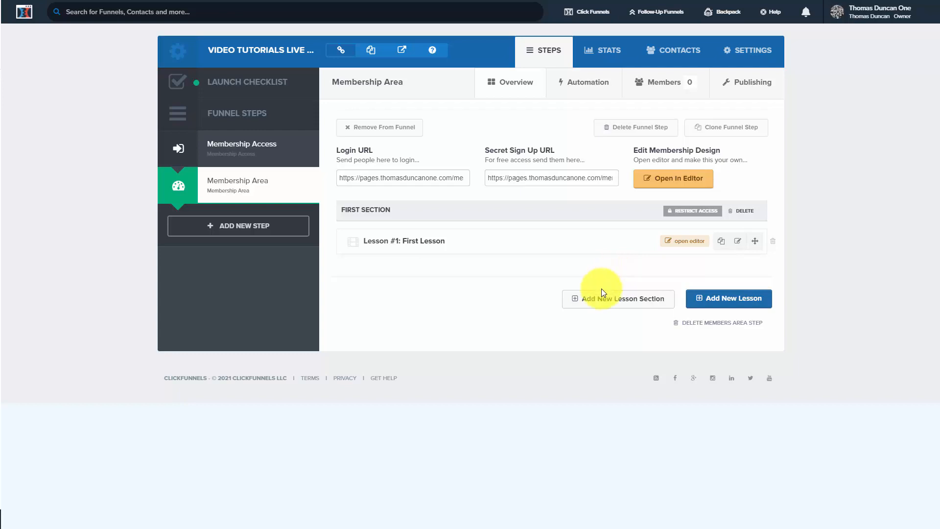
- Create a new lesson section named SECOND SECTION in the Membership Area
click(595, 300)
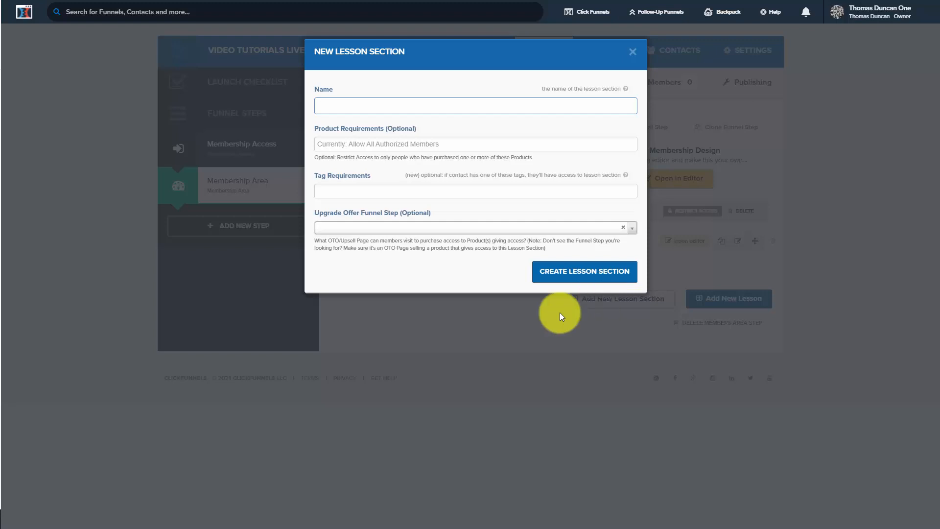
text(SECOND SECTION)
click(574, 273)
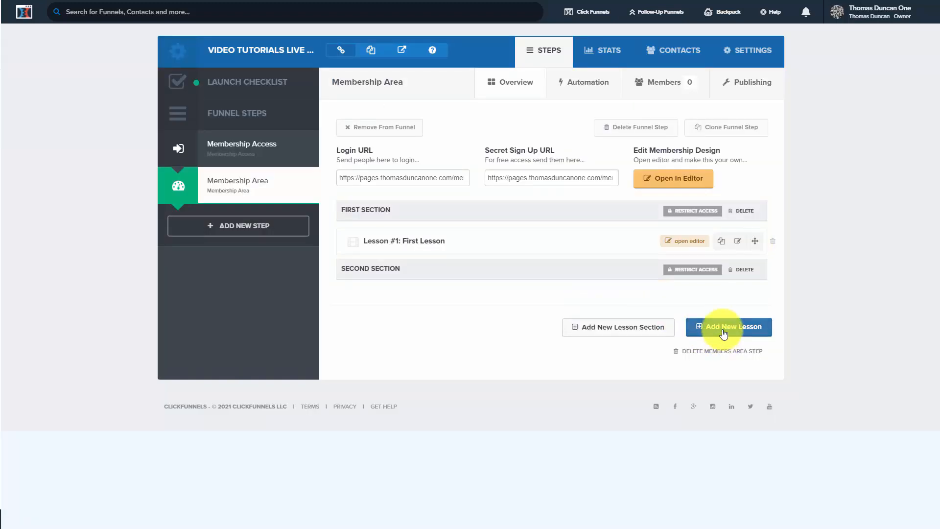
- Create a lesson named Group Coaching in SECOND SECTION using the Video Lesson page template
click(719, 331)
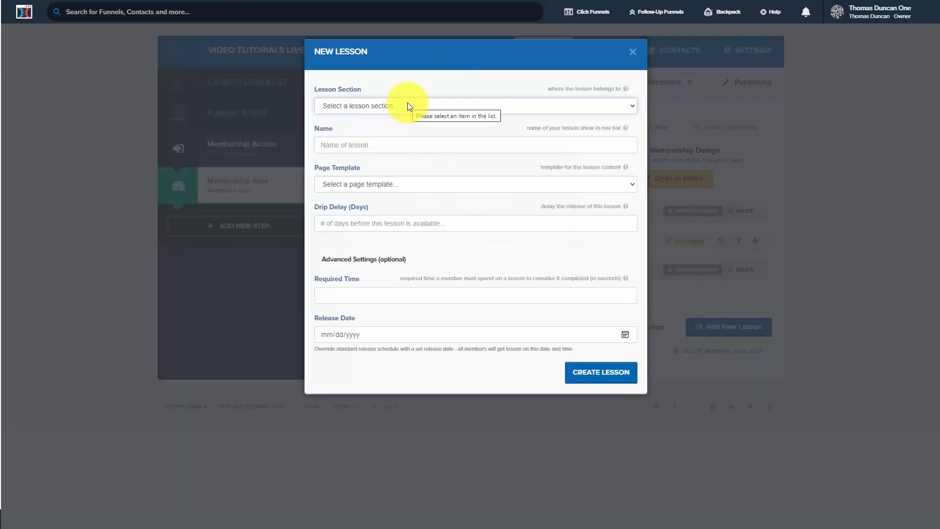
click(407, 105)
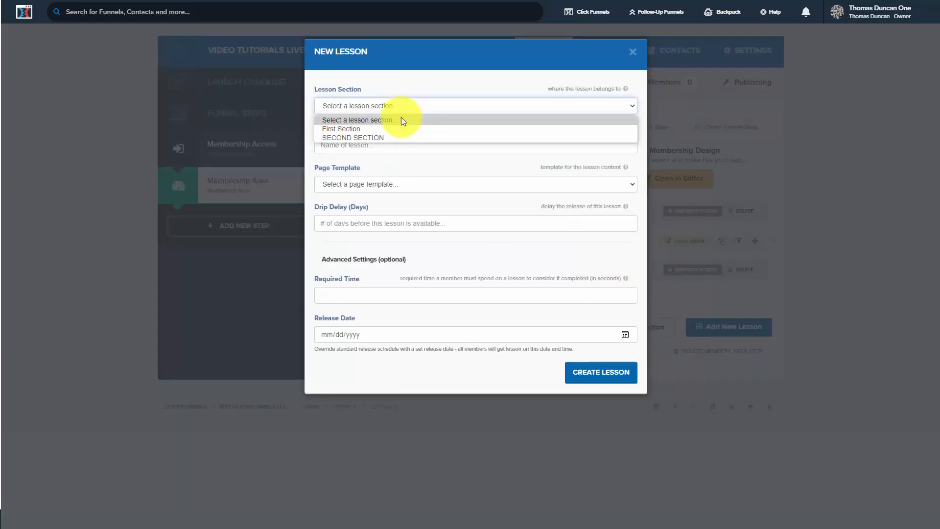
click(396, 138)
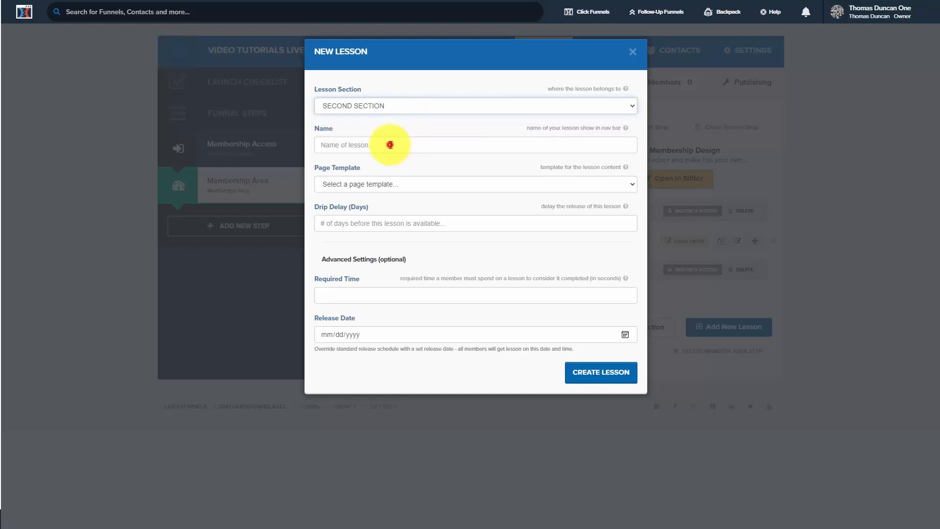
click(391, 144)
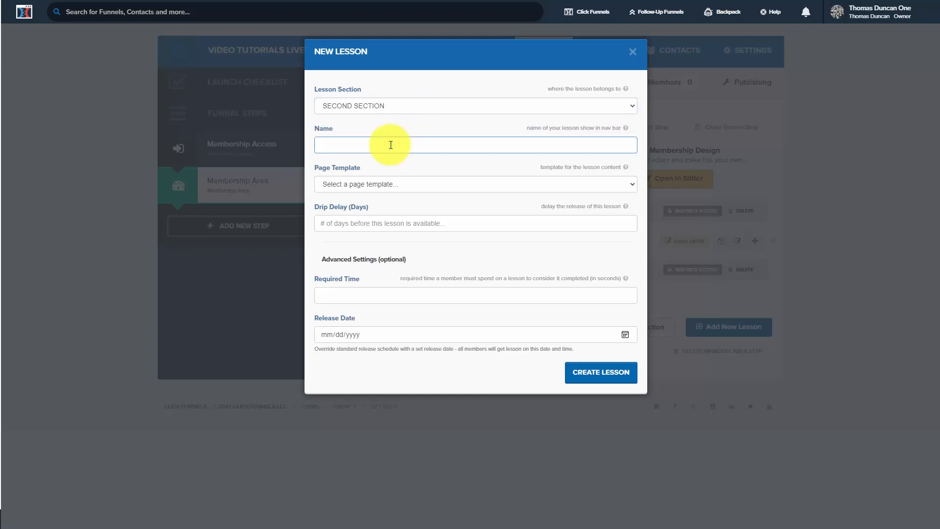
text(Group Coaching)
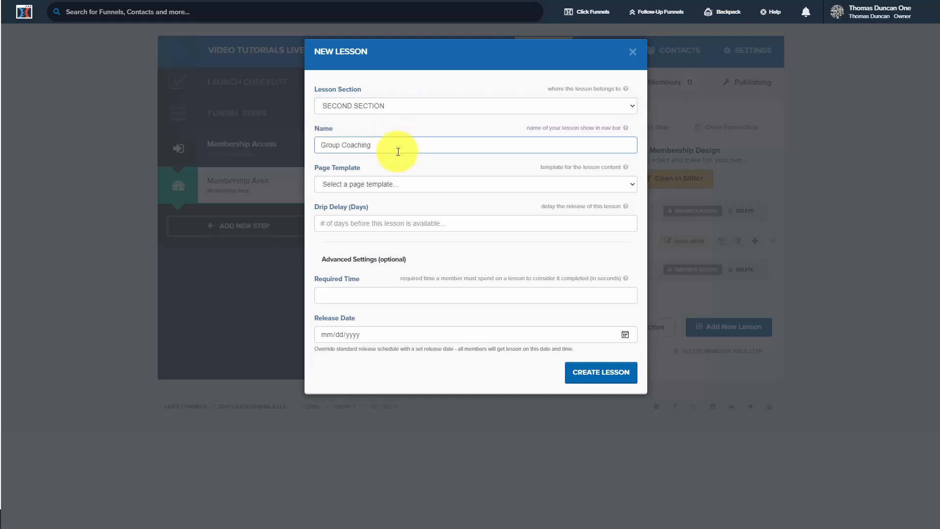
click(451, 185)
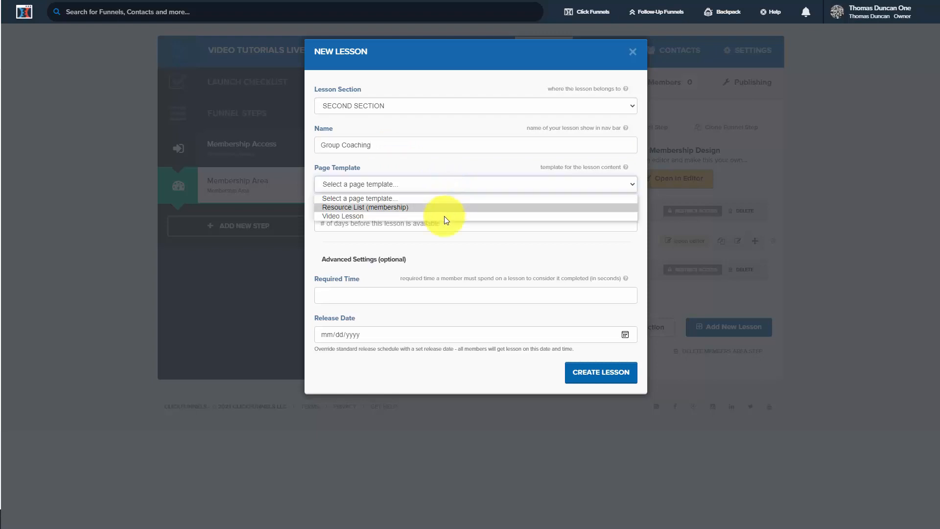
click(445, 216)
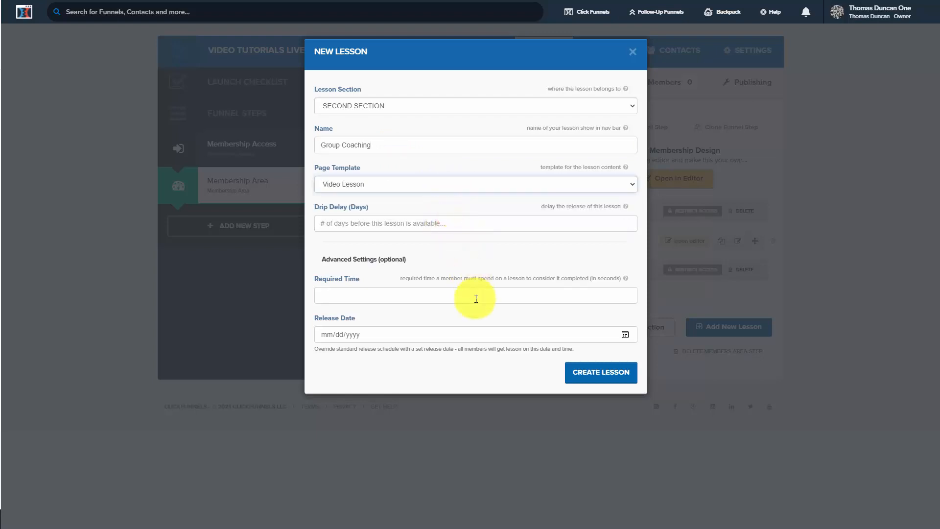
click(587, 374)
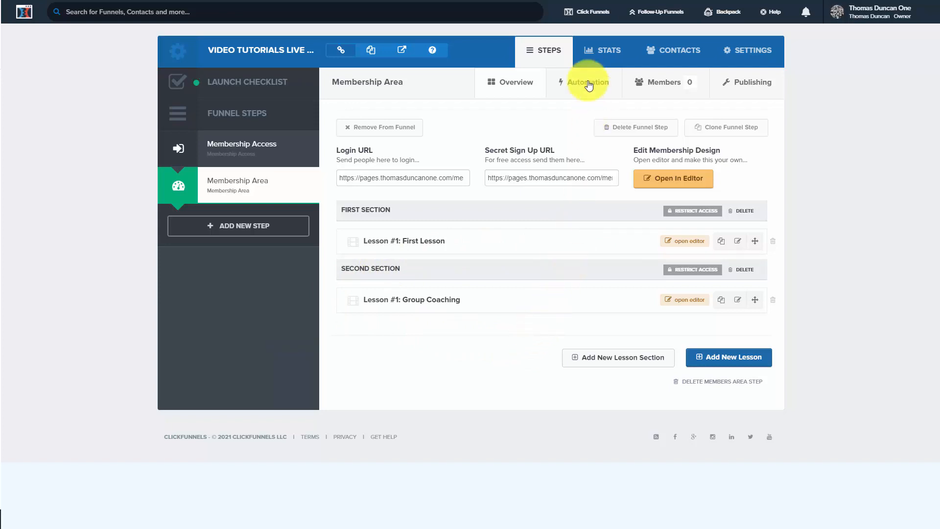
- Open the order form's product list in the Video Tutorials Live Workshop sales funnel
mouse_move(587, 10)
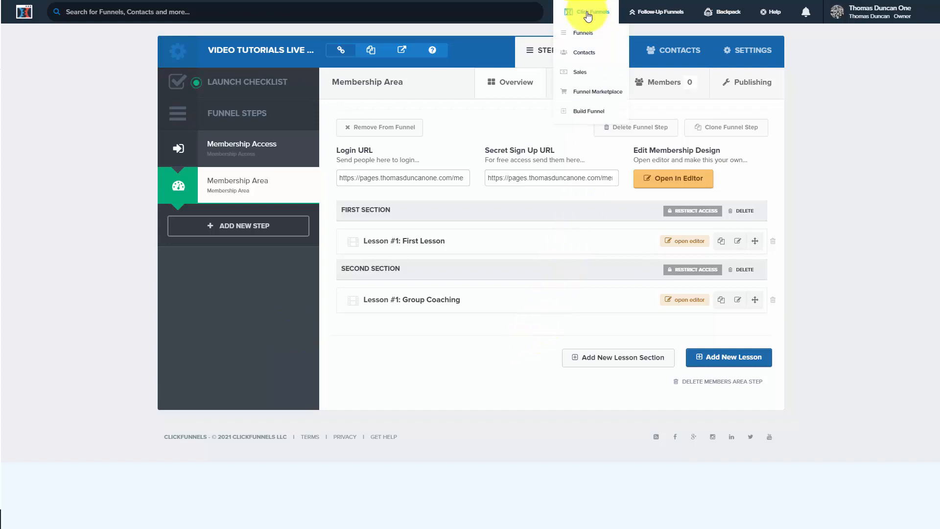
click(583, 33)
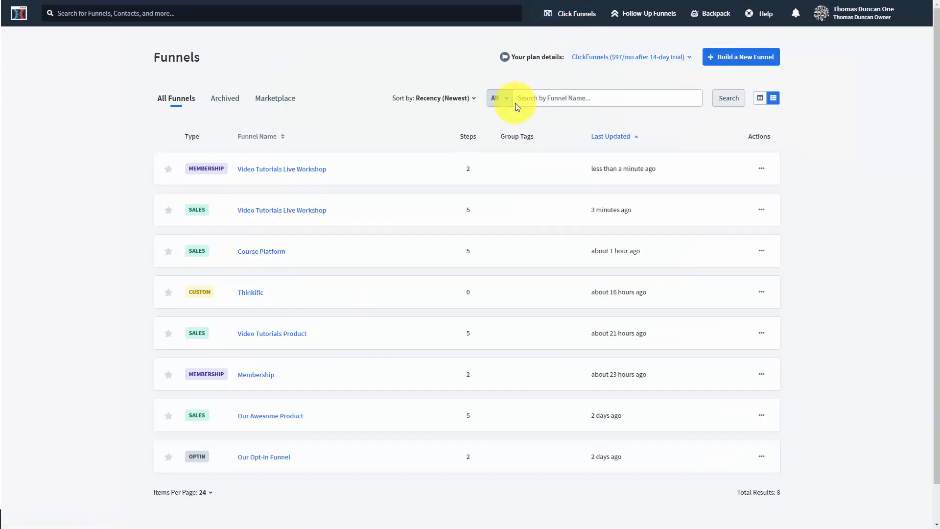
click(279, 210)
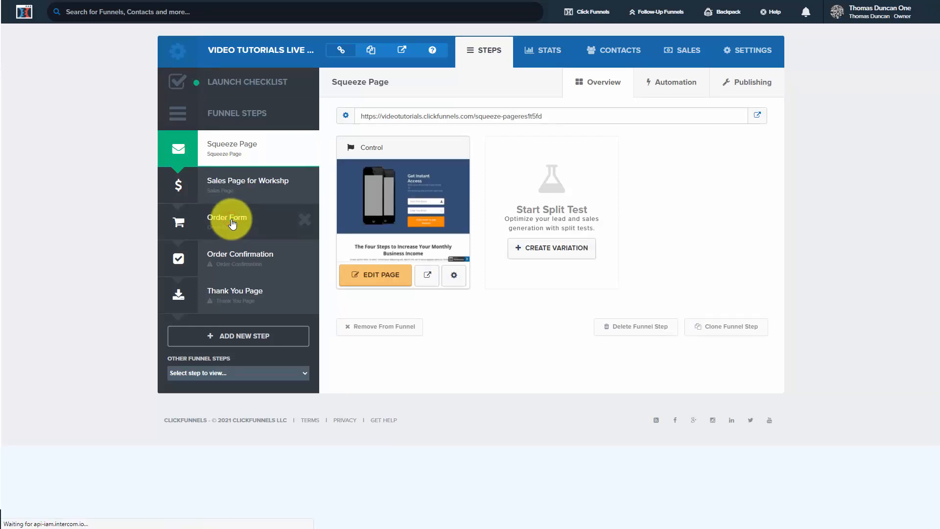
click(233, 223)
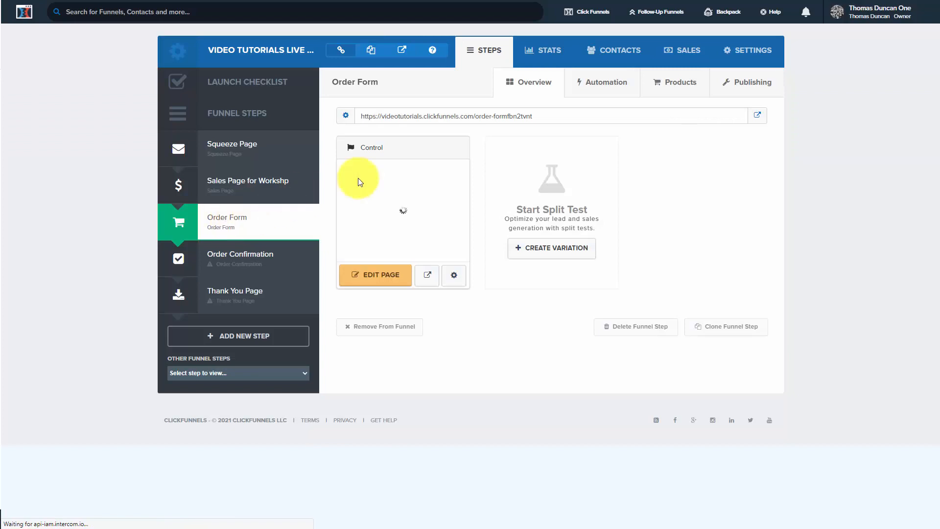
click(674, 83)
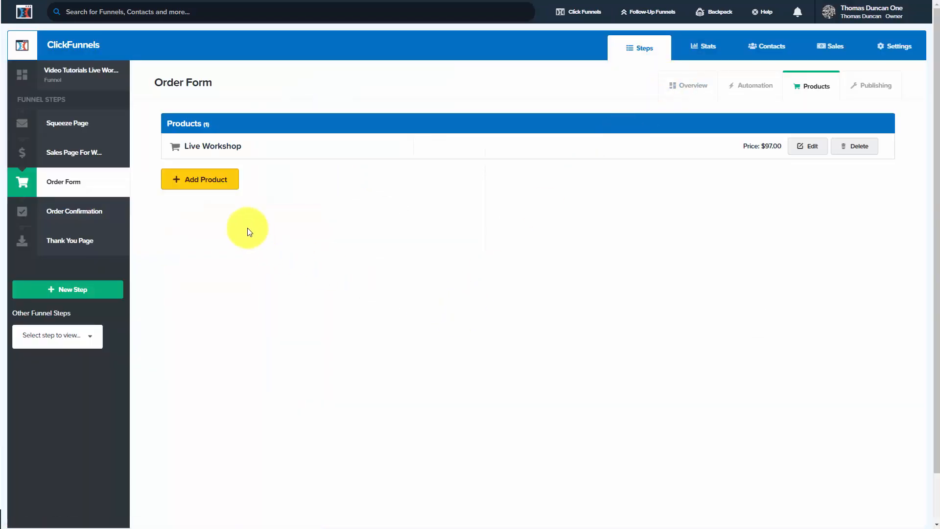
- Add another product to the order form as a One-Time sale through the Default Stripe Gateway, and save its payment options
click(212, 182)
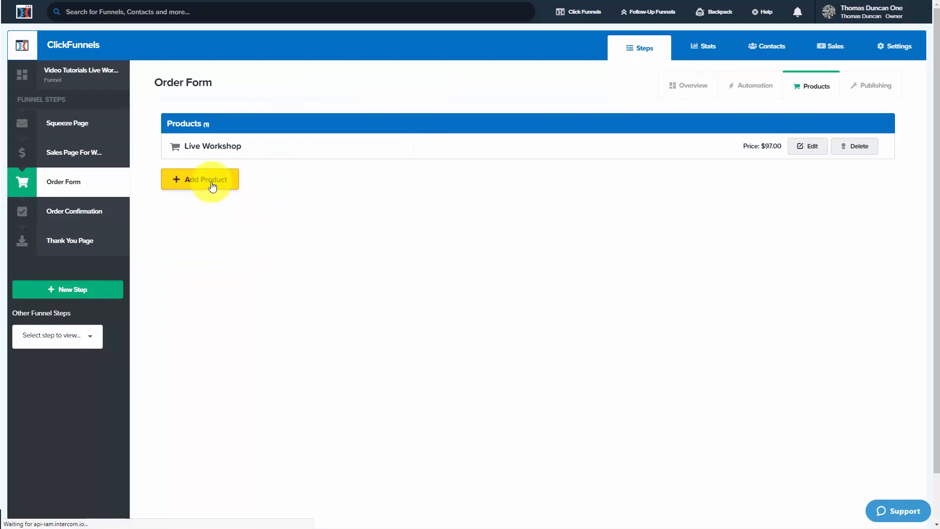
click(193, 179)
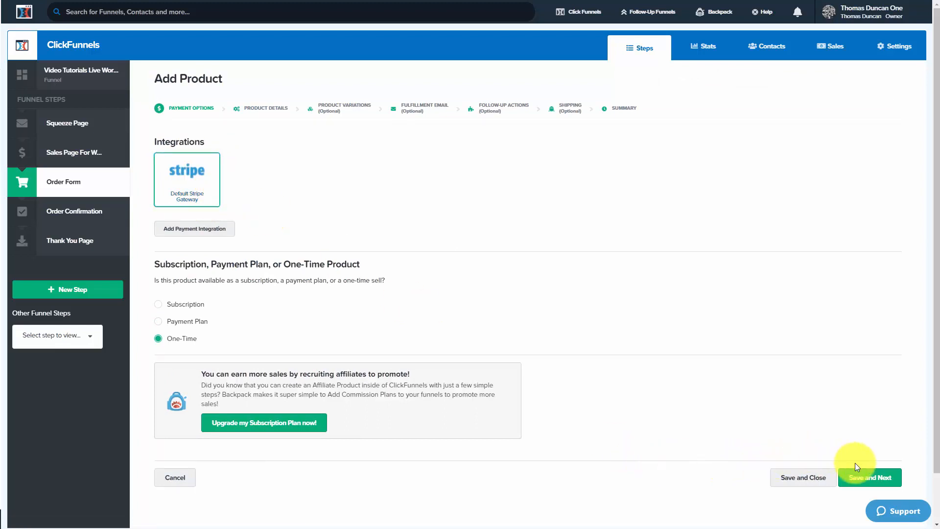
click(866, 477)
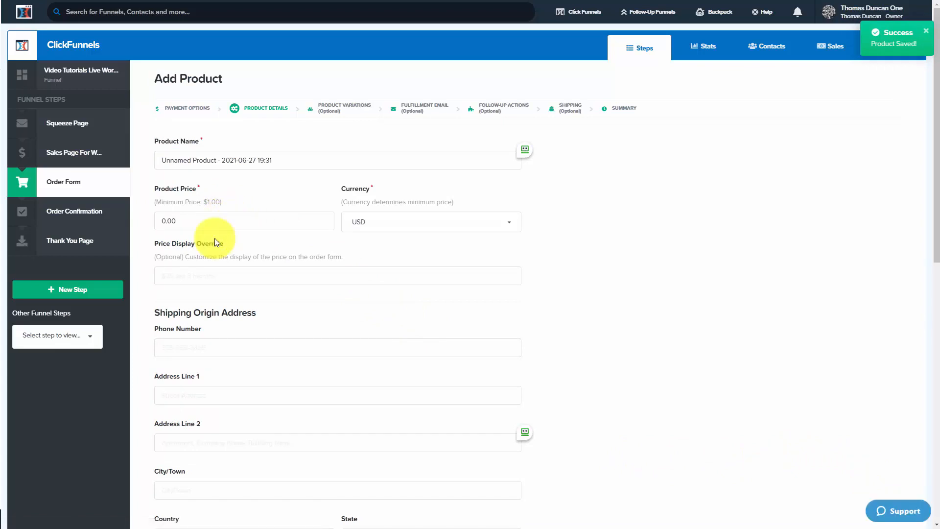
- Name the new product Group Coaching and set its price to 97 USD
click(224, 219)
key(BackSpace)
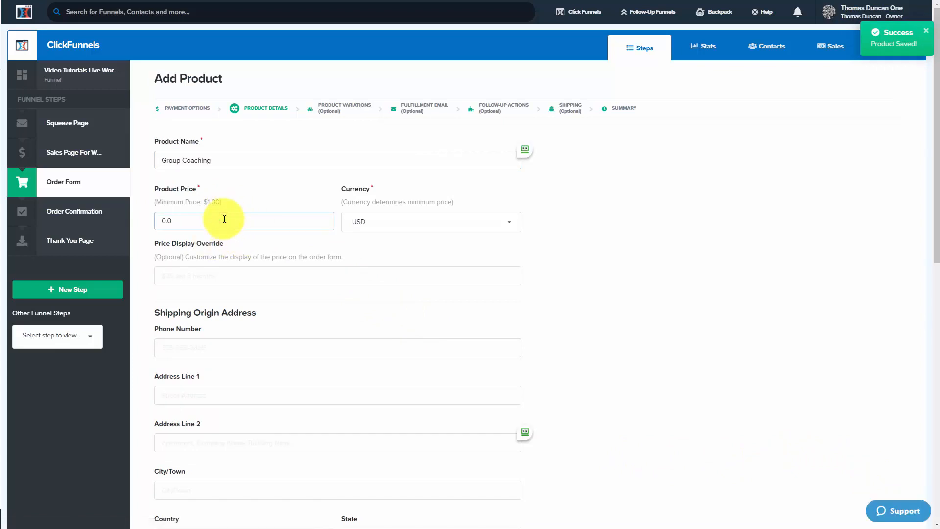
key(BackSpace)
key(BackSpace)
key(BackSpace)
text(97)
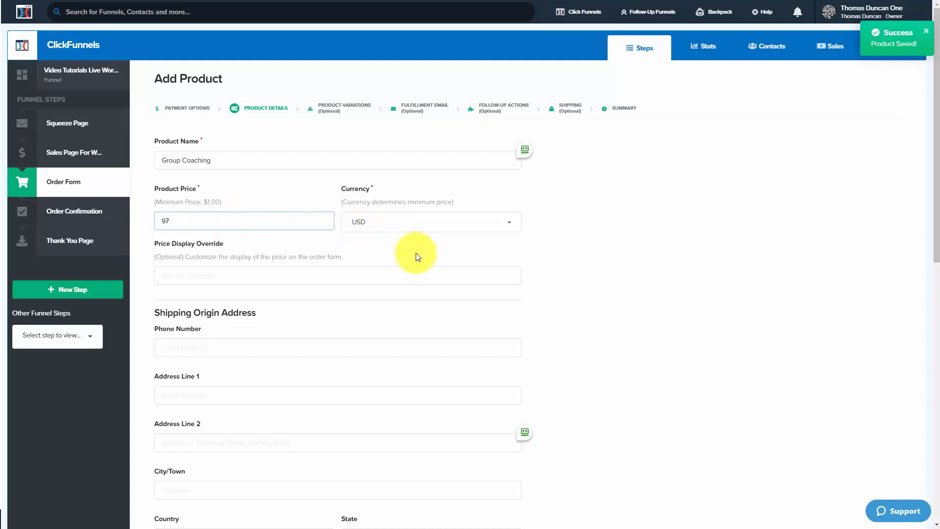
- Make the product the order page's bump product, save the details, and continue without product variations
scroll(417, 257, down, 10)
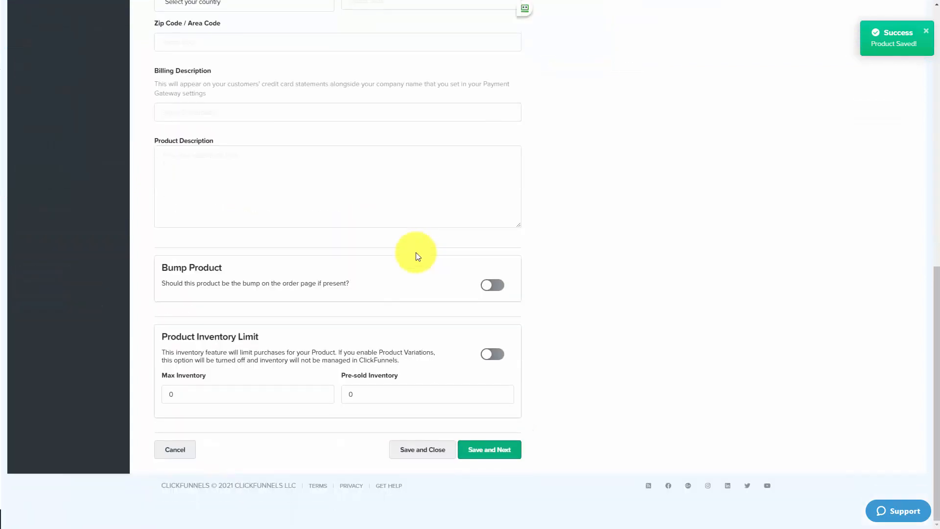
click(498, 286)
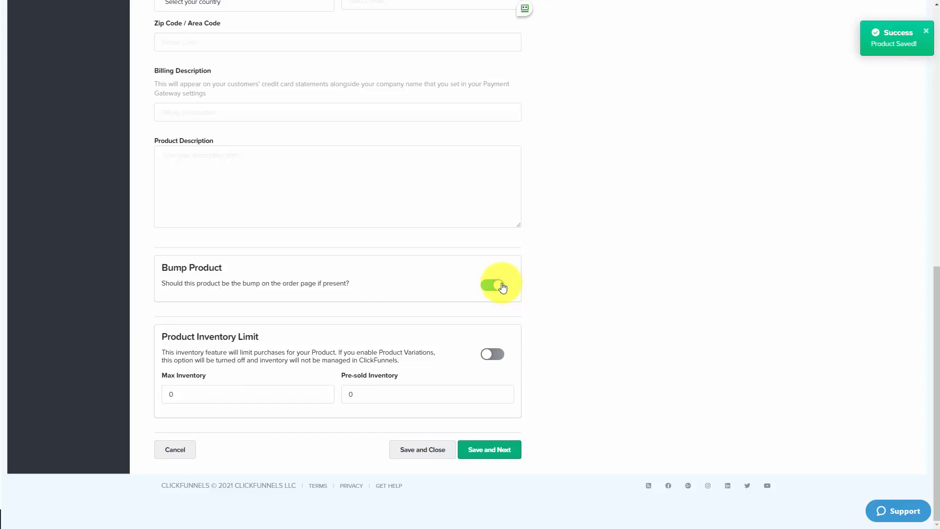
click(492, 449)
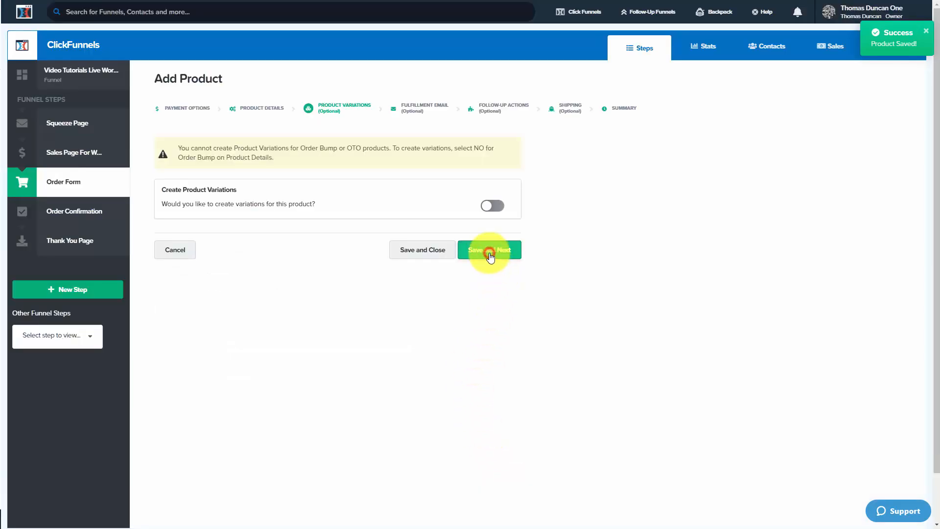
click(490, 250)
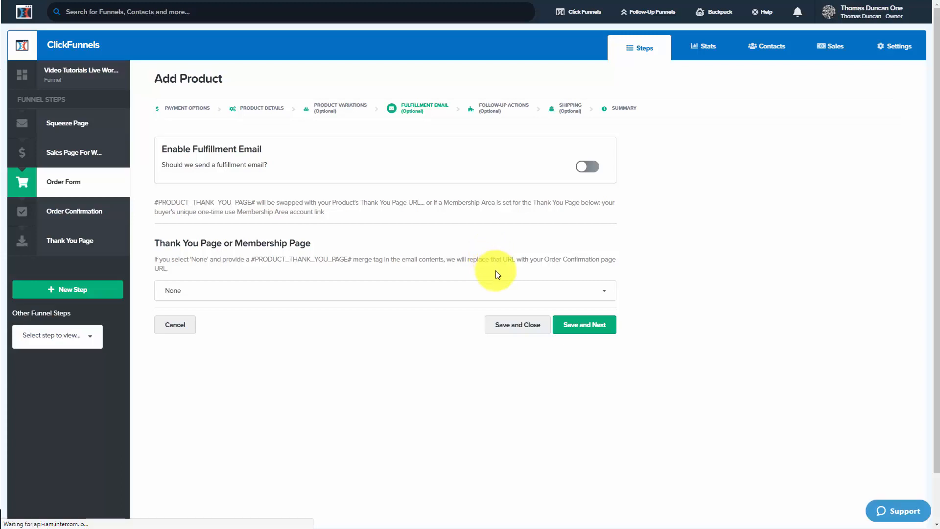
- Set the bump product's thank you or membership page to Video Tutorials Live Workshop: Membership Area and save it
click(511, 292)
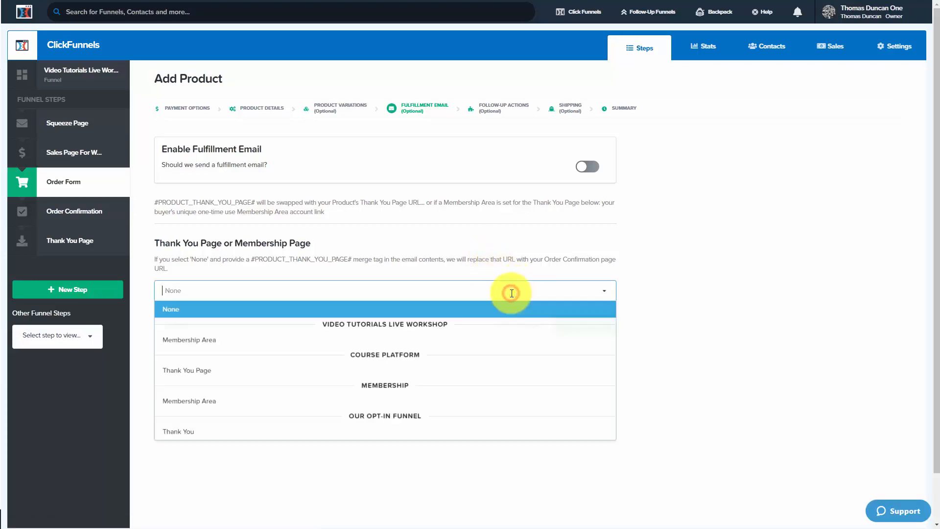
click(220, 342)
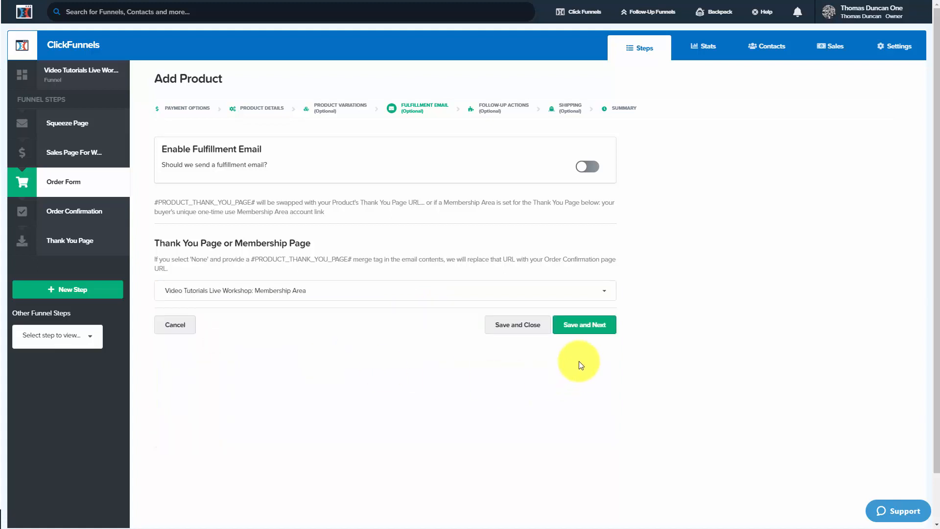
click(591, 333)
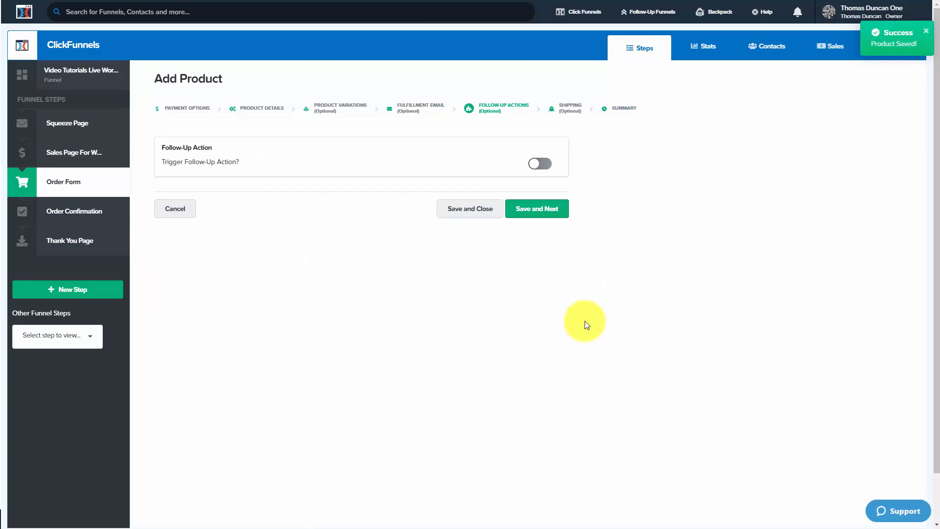
- Trigger a Mailchimp follow-up action that adds buyers to the Video Tutorials list, and finish saving the bump product as non-physical
click(541, 163)
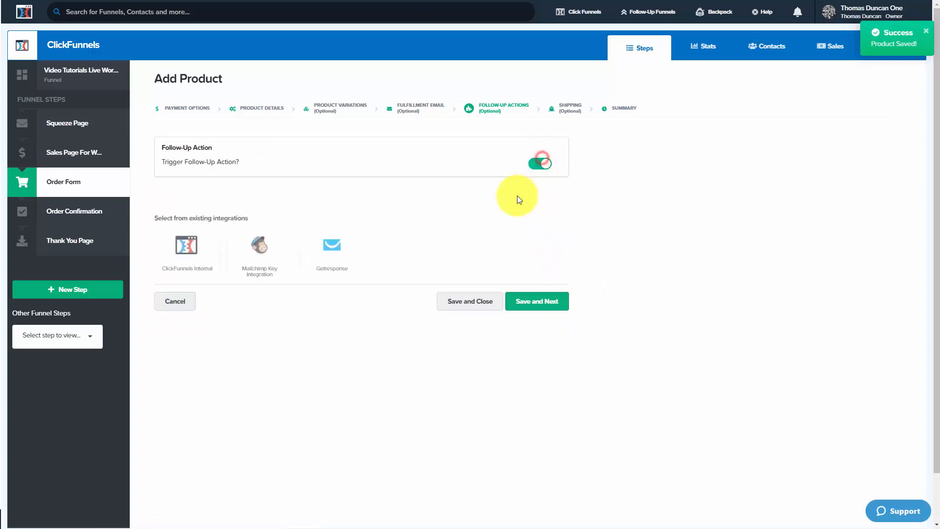
click(268, 254)
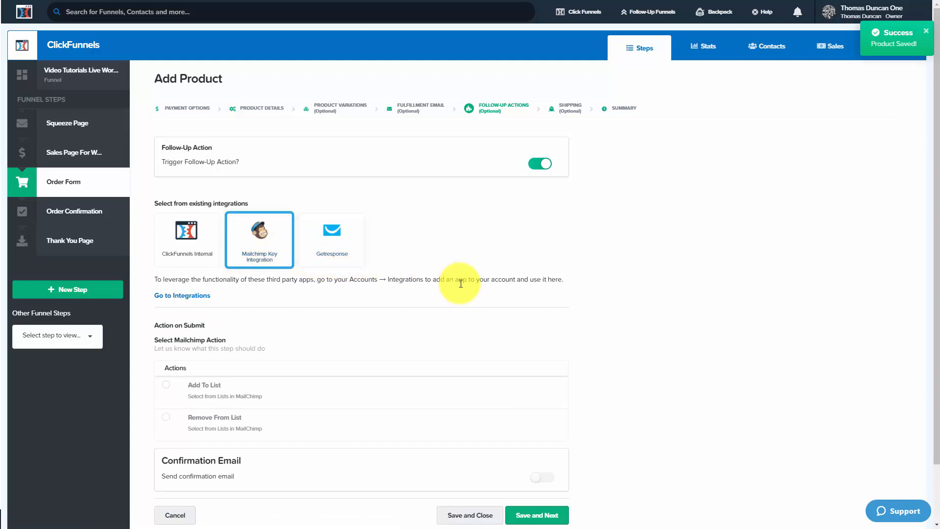
click(421, 387)
scroll(429, 372, down, 2)
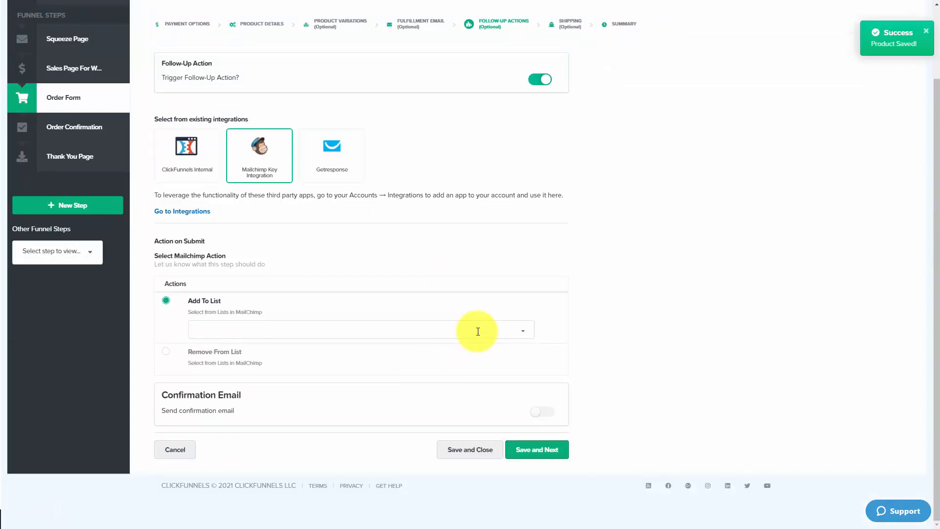
click(500, 422)
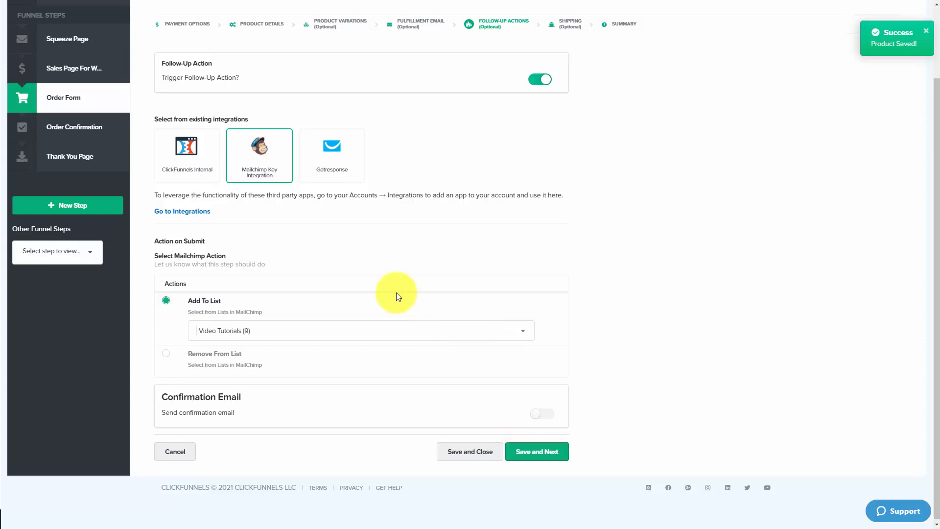
click(532, 457)
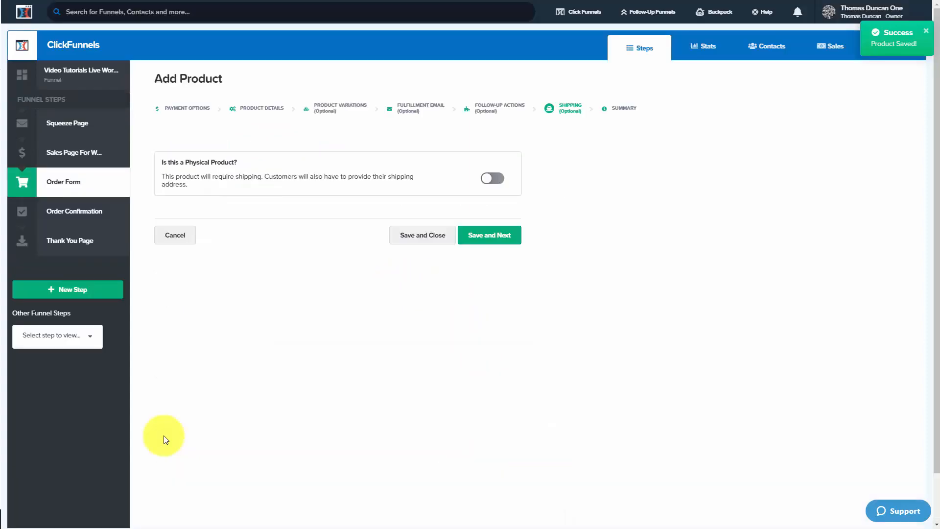
click(482, 237)
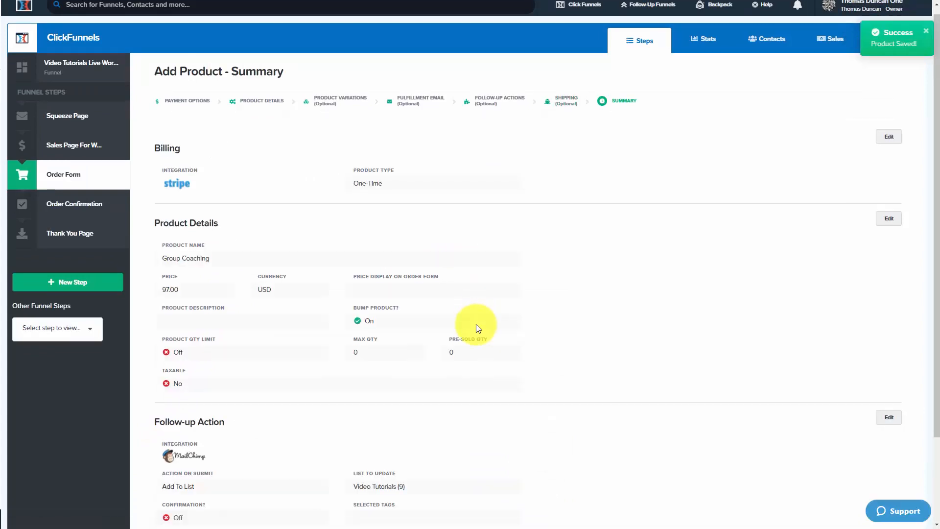
scroll(477, 324, down, 5)
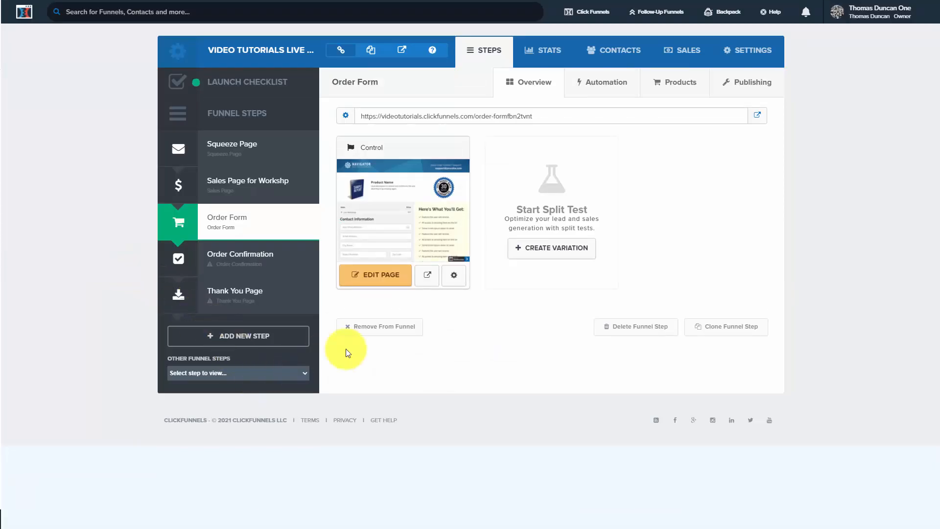
- Add an Order Bump element to the Order Form page, between the credit card details and the Order Summary
click(383, 275)
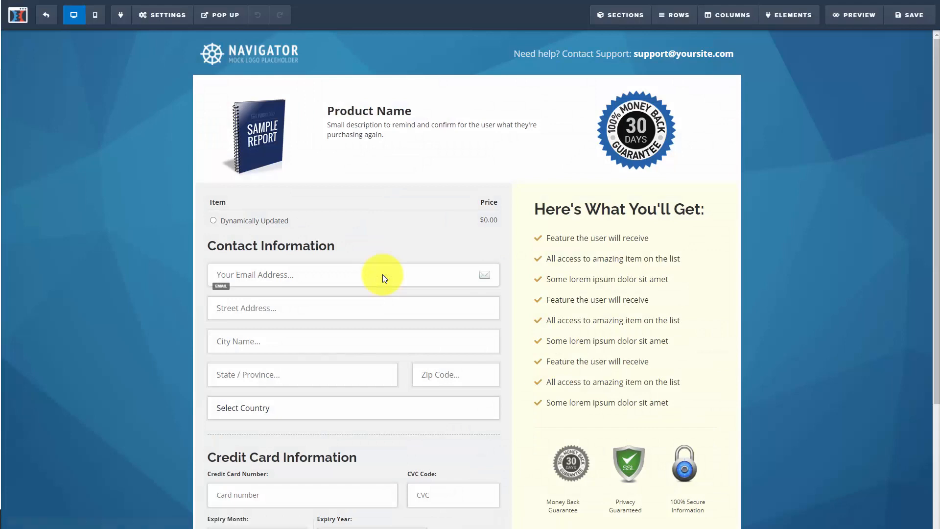
scroll(413, 269, down, 3)
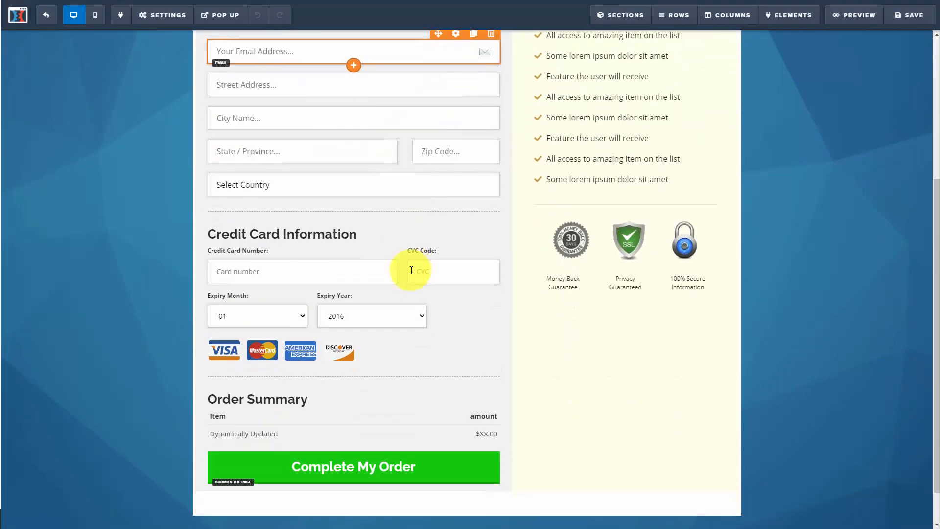
mouse_move(793, 20)
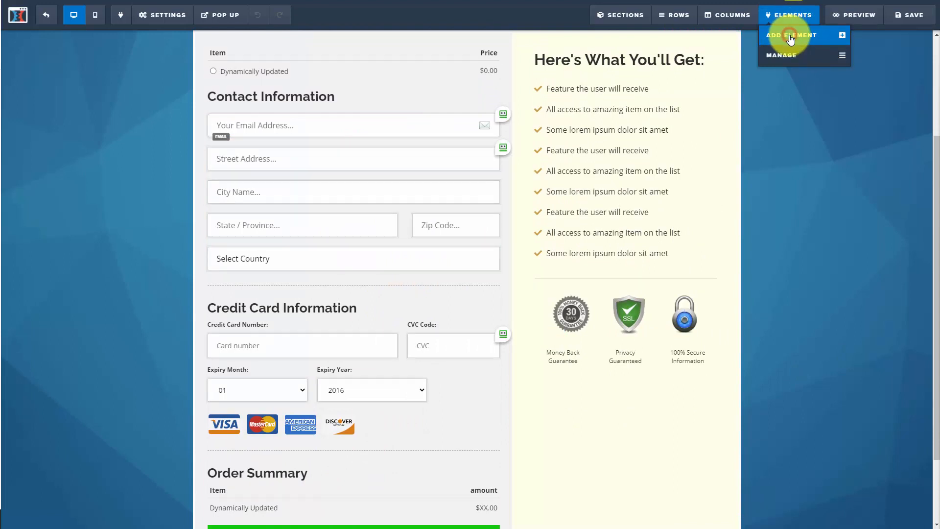
click(793, 34)
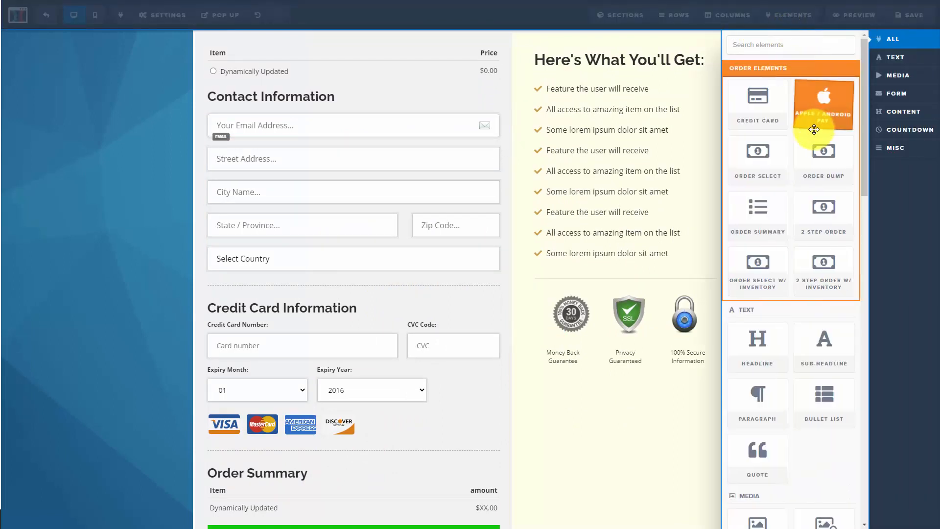
drag(819, 155, 323, 448)
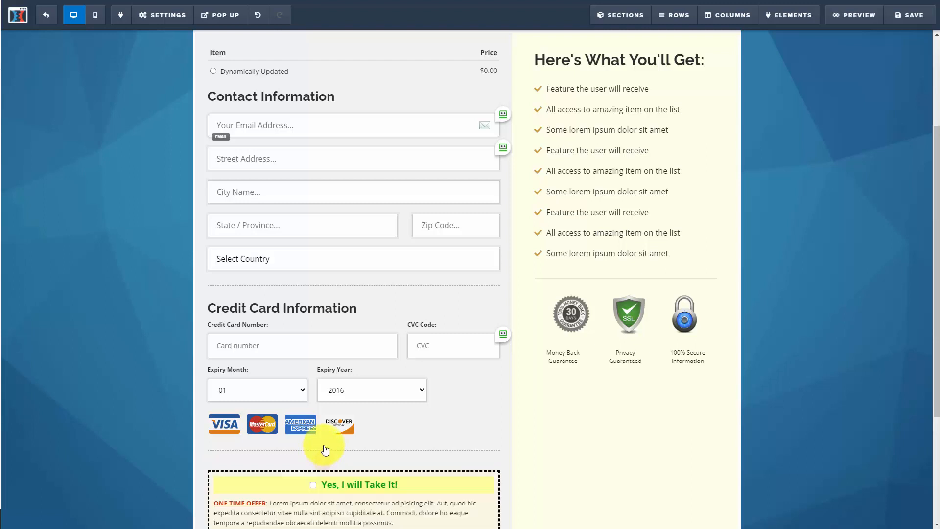
scroll(476, 330, down, 4)
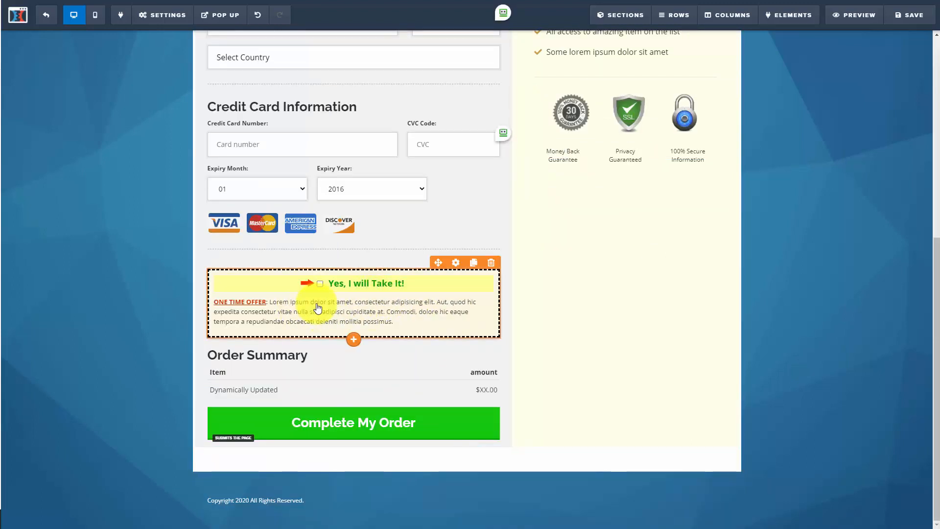
- Review the order bump's text and color settings, save the order form page and exit the editor
click(375, 309)
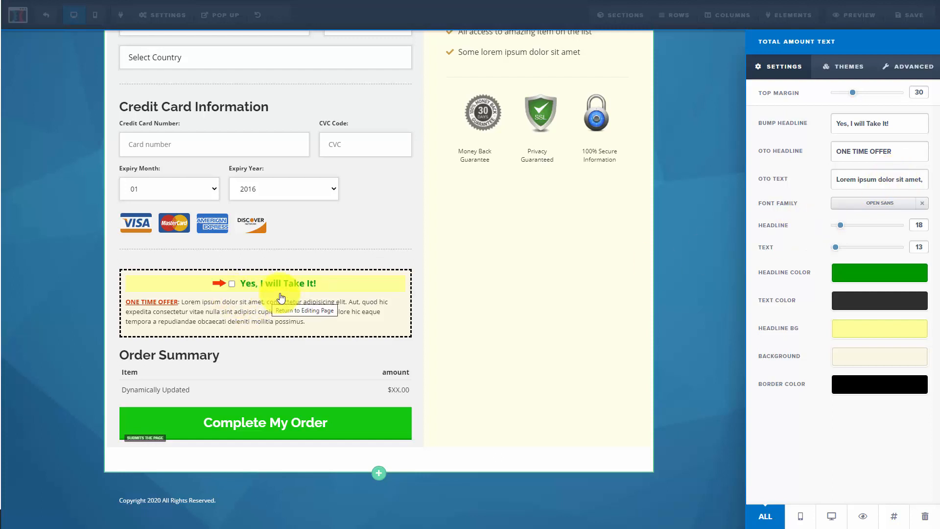
click(157, 164)
click(900, 18)
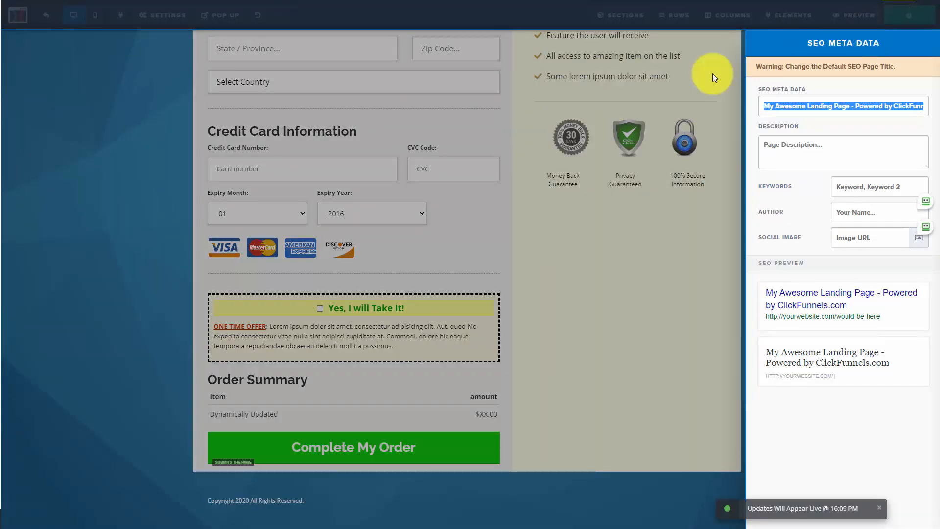
click(95, 153)
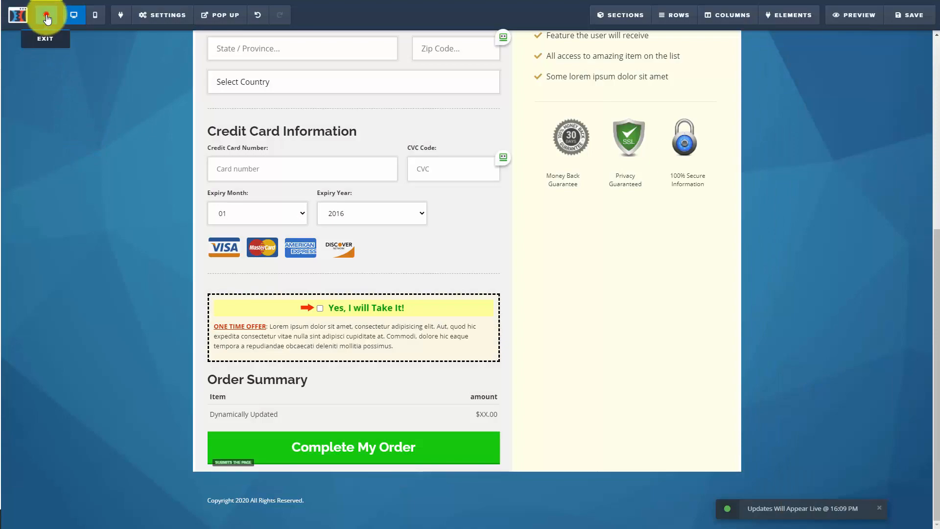
click(46, 17)
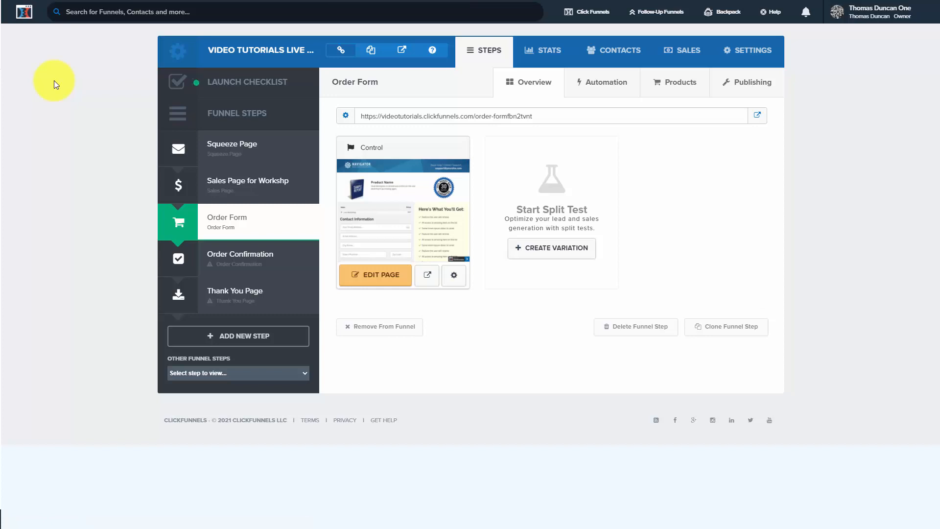
- In the Video Tutorials Live Workshop membership funnel, restrict SECOND SECTION to buyers of Live Workshop or Group Coaching and update the section
mouse_move(586, 19)
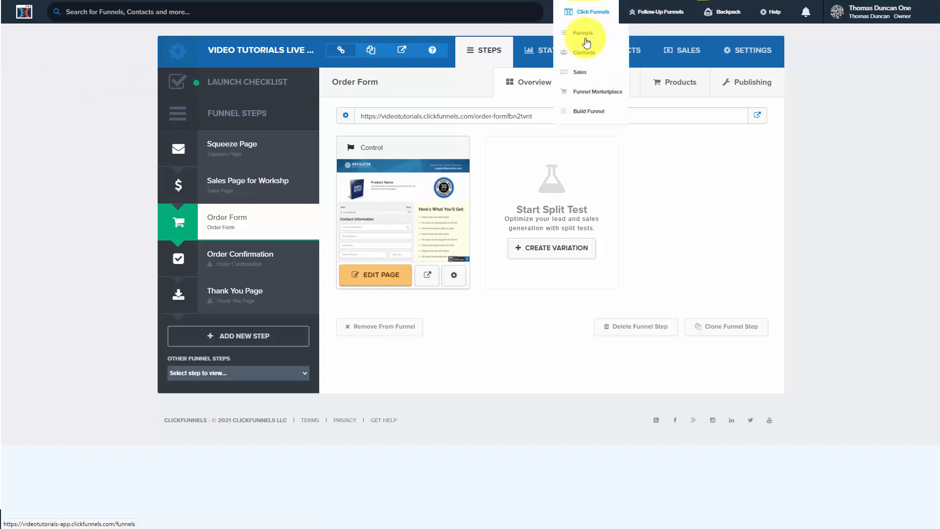
click(586, 34)
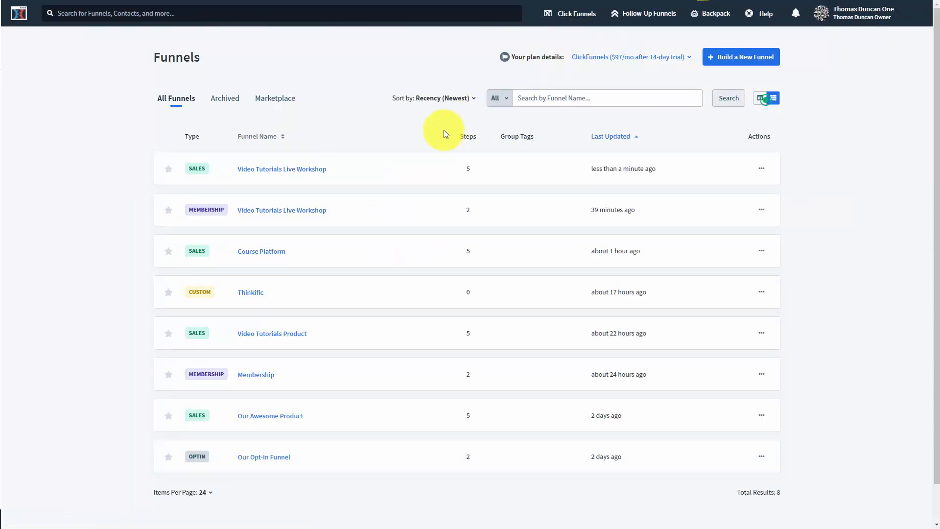
click(293, 212)
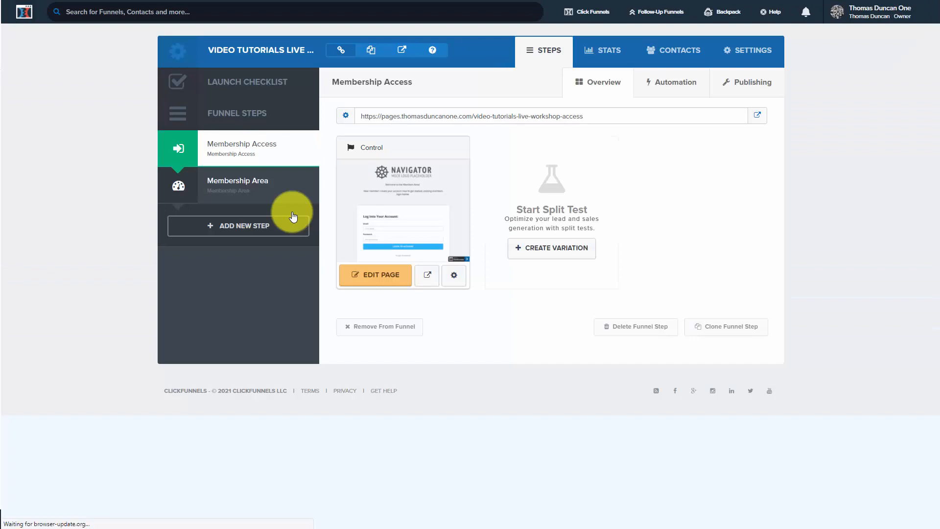
click(242, 181)
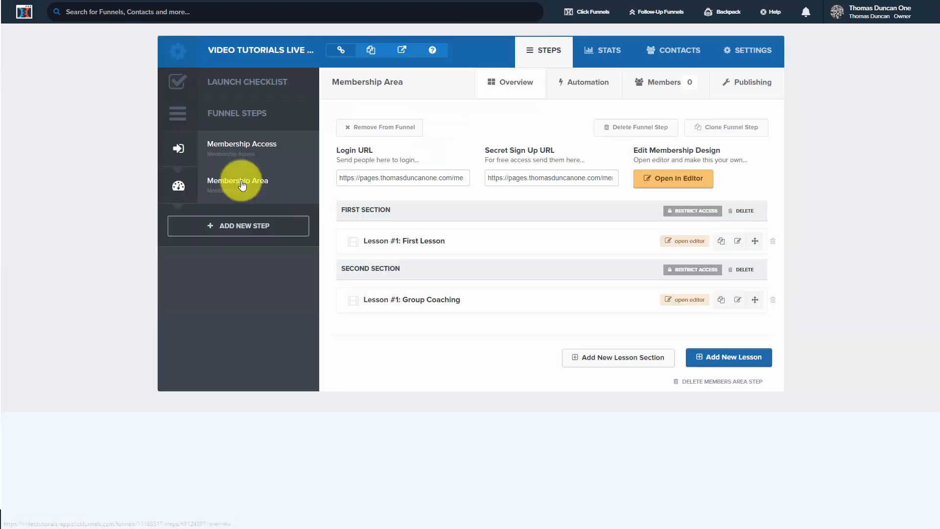
click(692, 272)
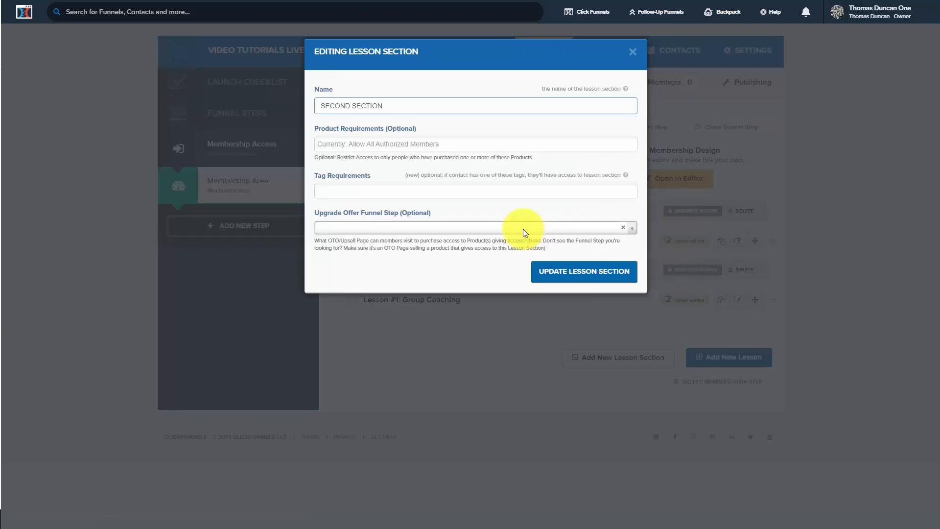
click(370, 143)
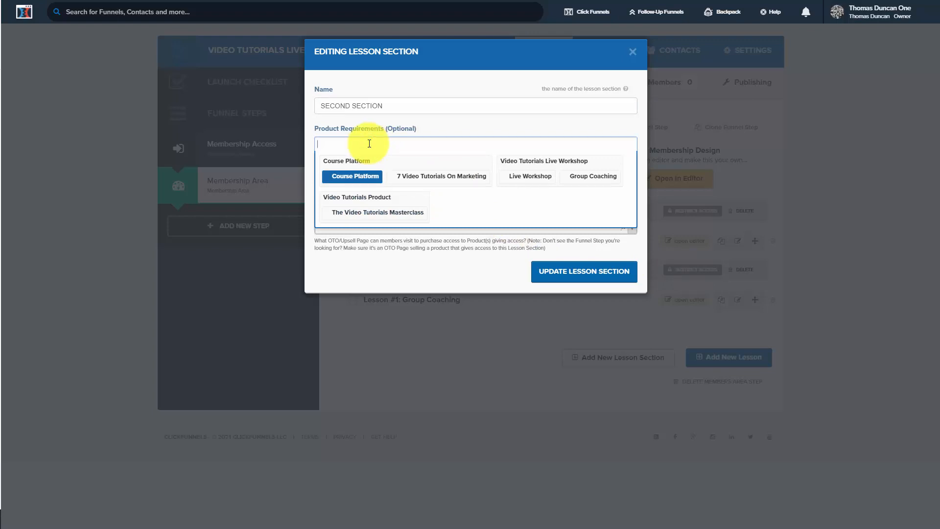
click(531, 174)
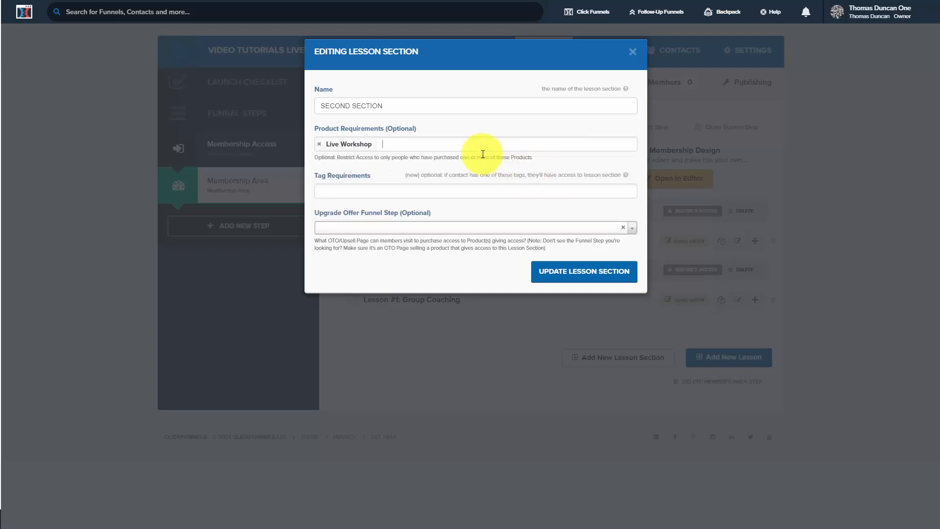
click(477, 141)
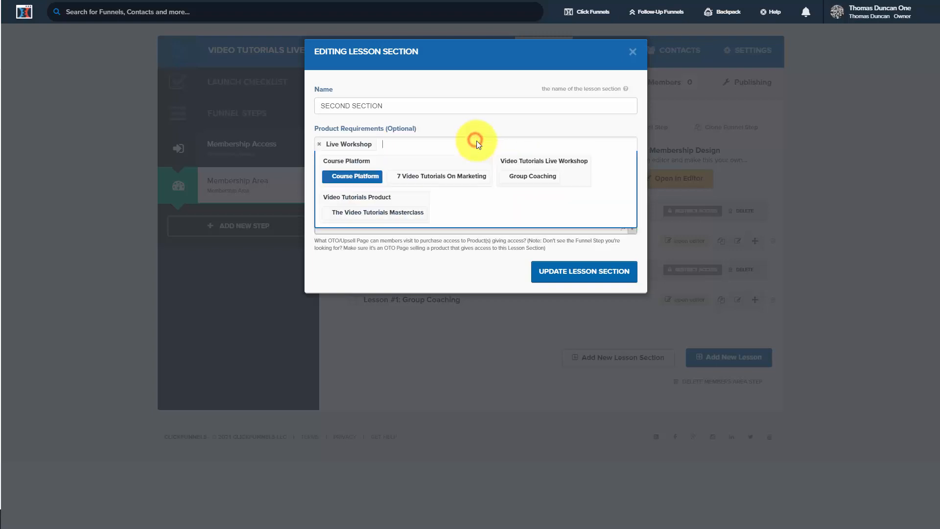
click(522, 177)
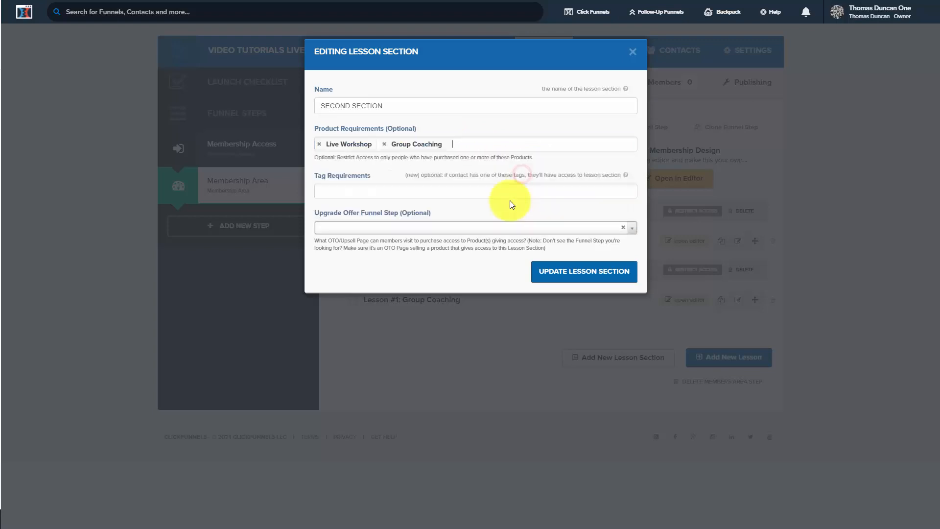
click(564, 274)
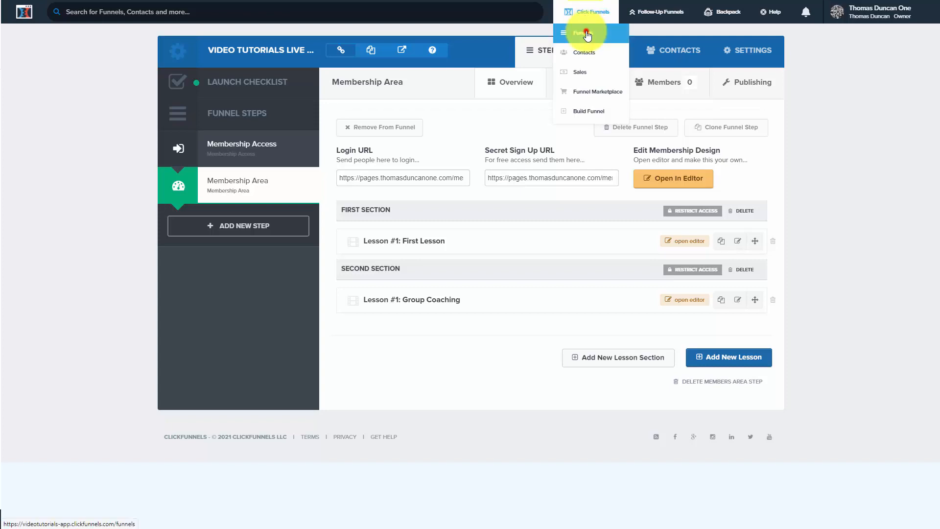
- Apply the Simple Order Confirmation template to the Order Confirmation step of the Video Tutorials Live Workshop sales funnel
click(586, 33)
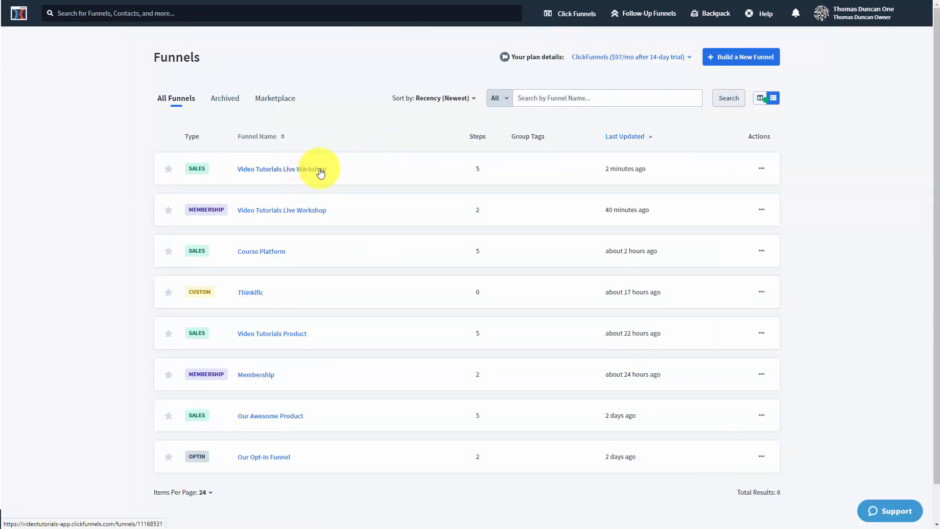
click(375, 169)
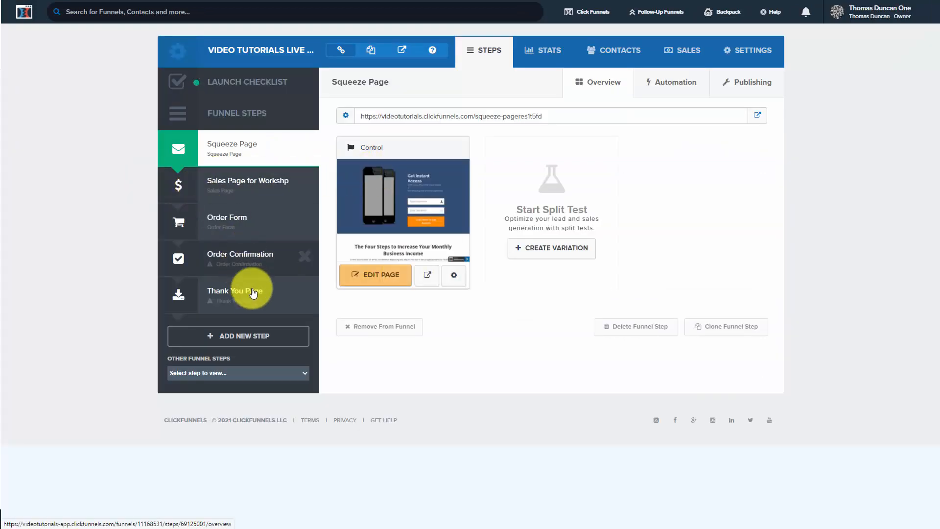
click(246, 261)
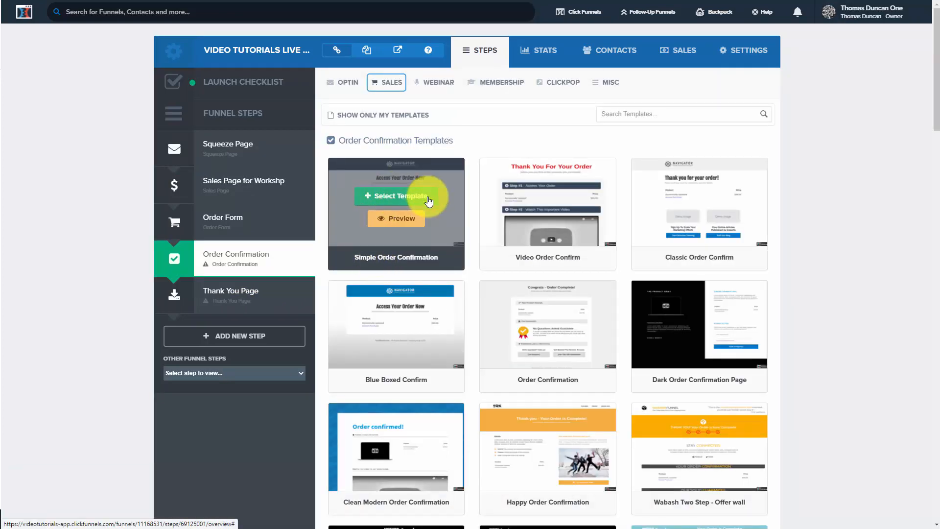
click(401, 196)
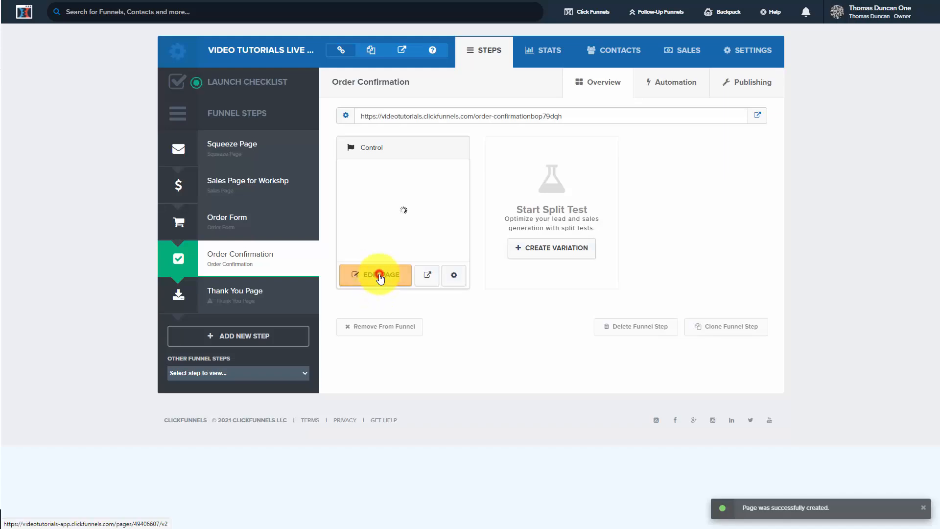
- Open the order confirmation page for editing, save it and return to the funnel steps
click(381, 276)
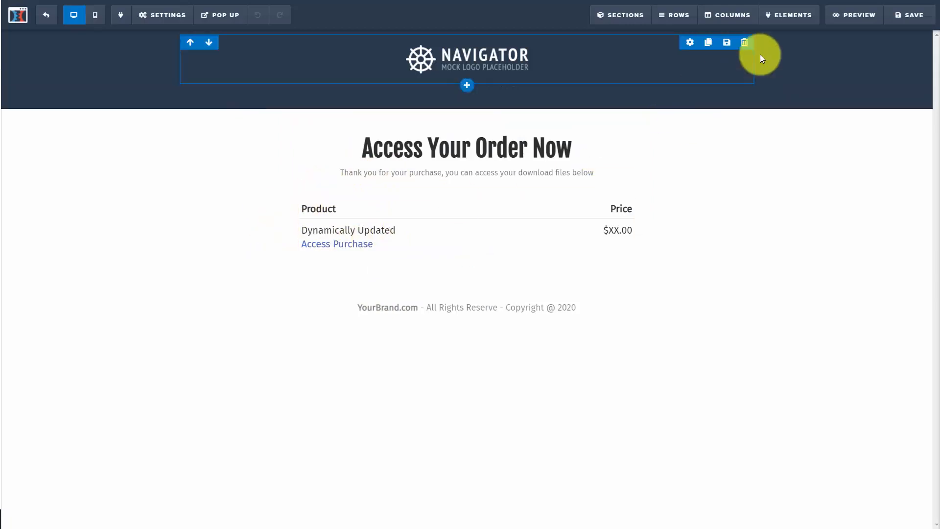
click(904, 16)
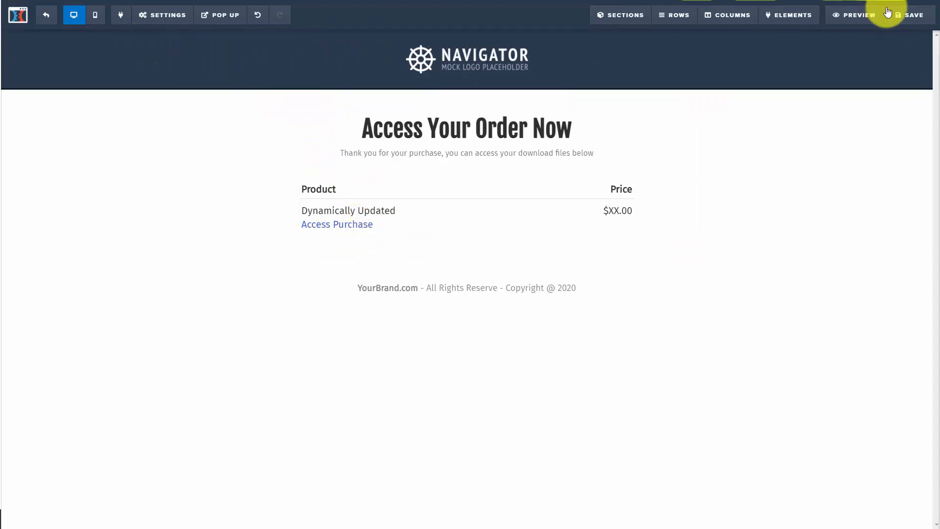
click(912, 15)
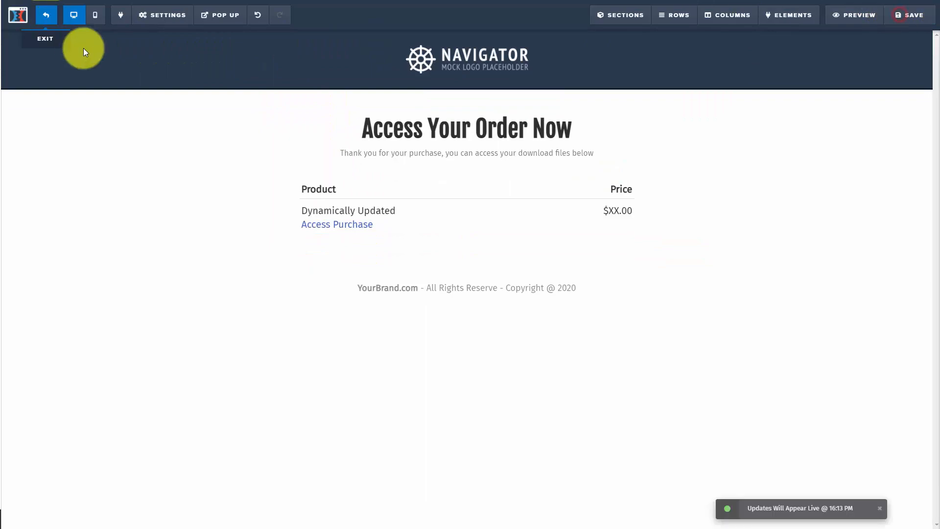
click(45, 24)
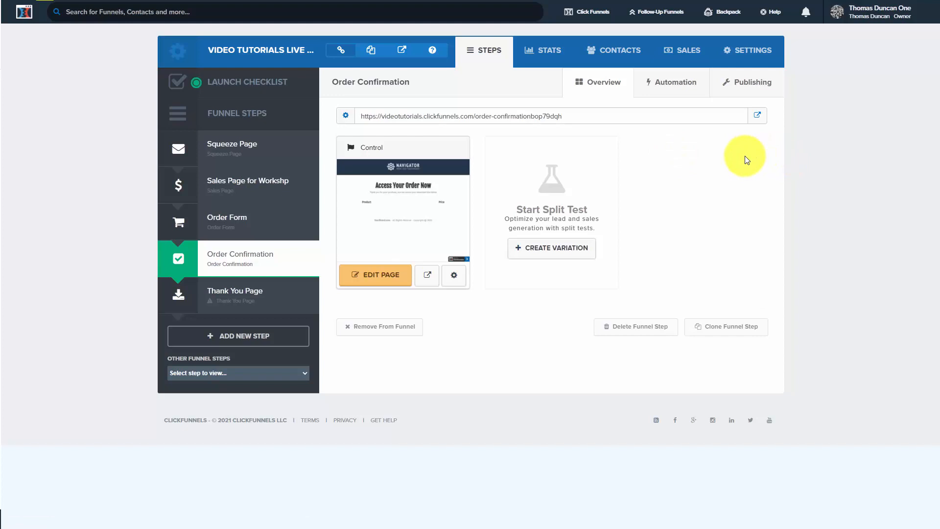
- Set the sales funnel's domain to the available custom pages domain and save the funnel settings
click(729, 55)
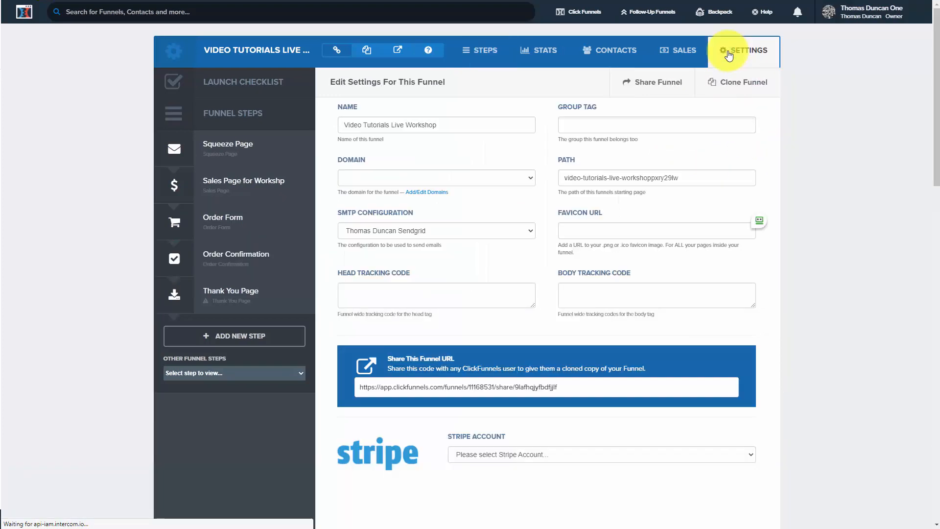
click(490, 181)
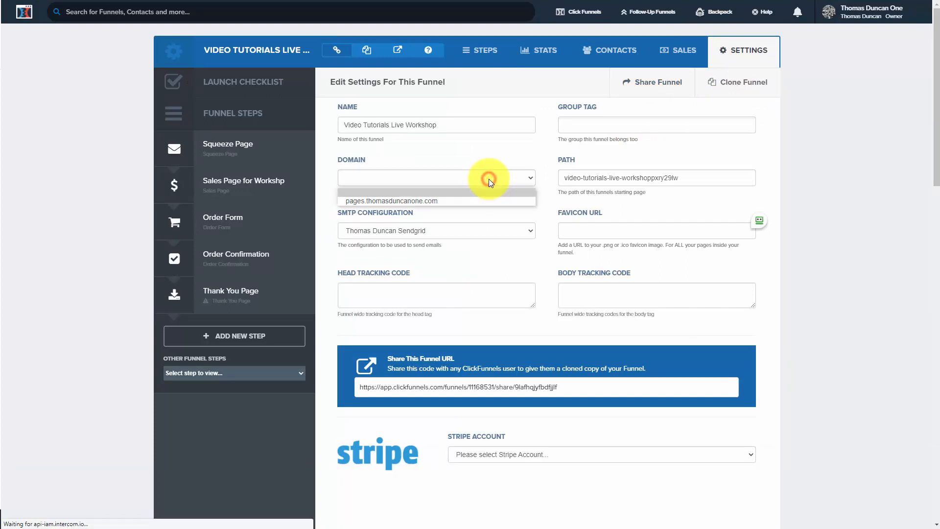
click(480, 201)
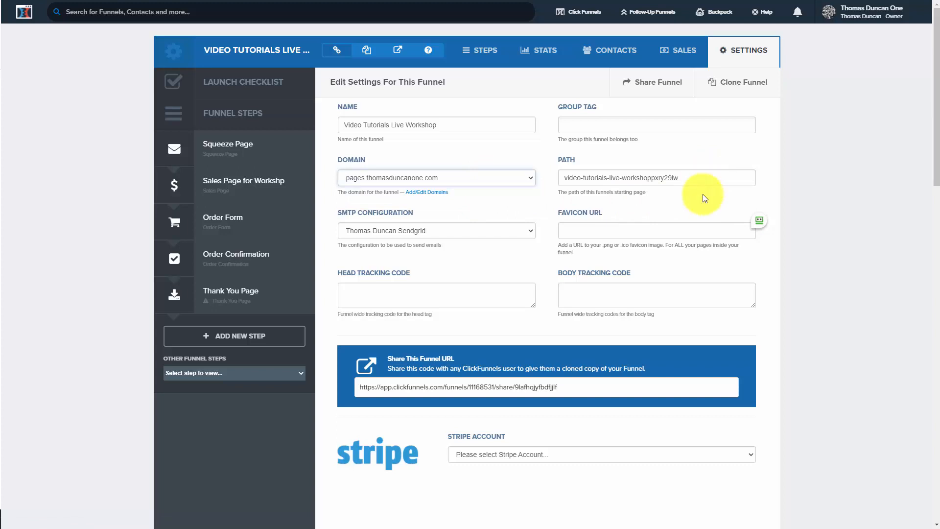
scroll(704, 196, down, 15)
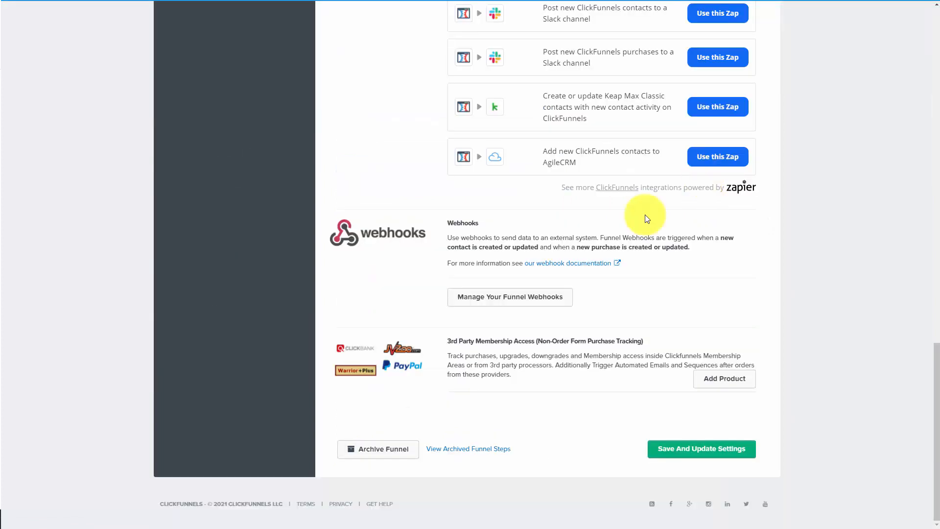
click(703, 458)
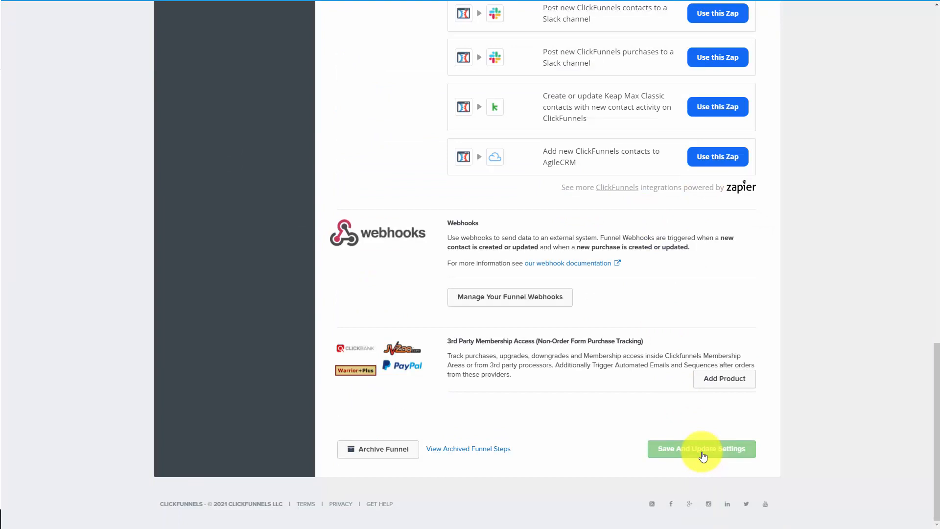